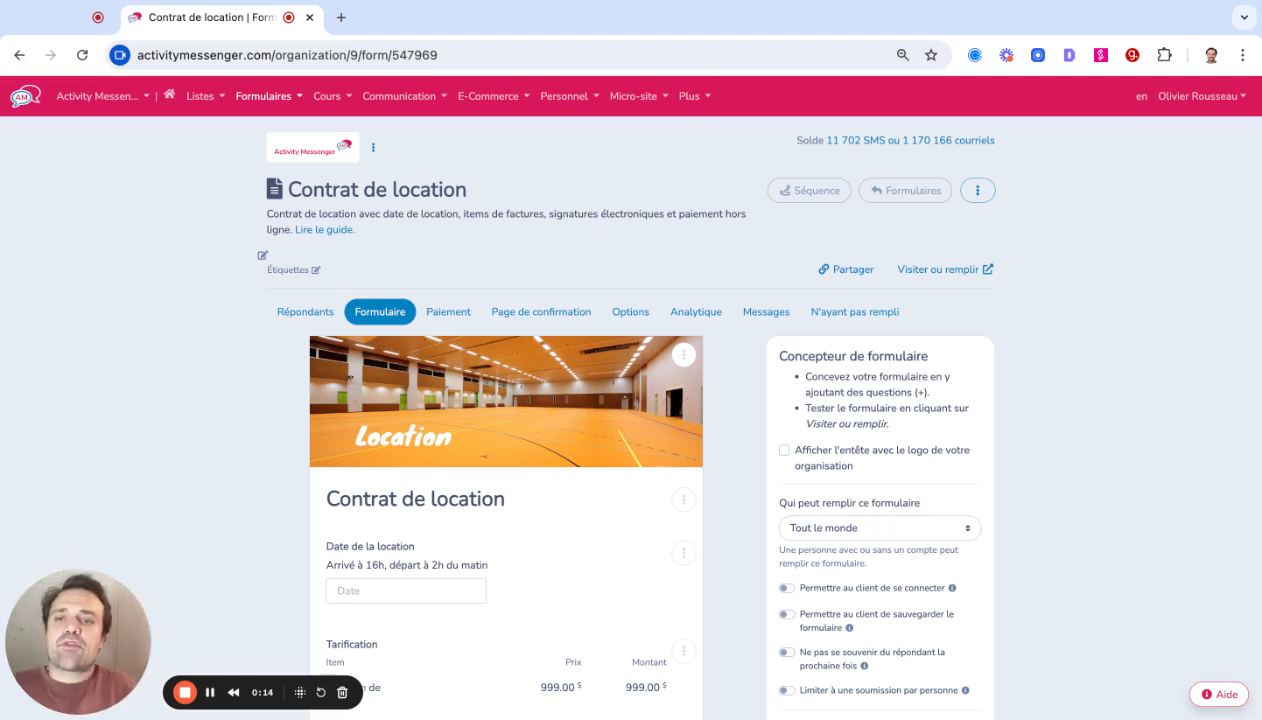
click(263, 96)
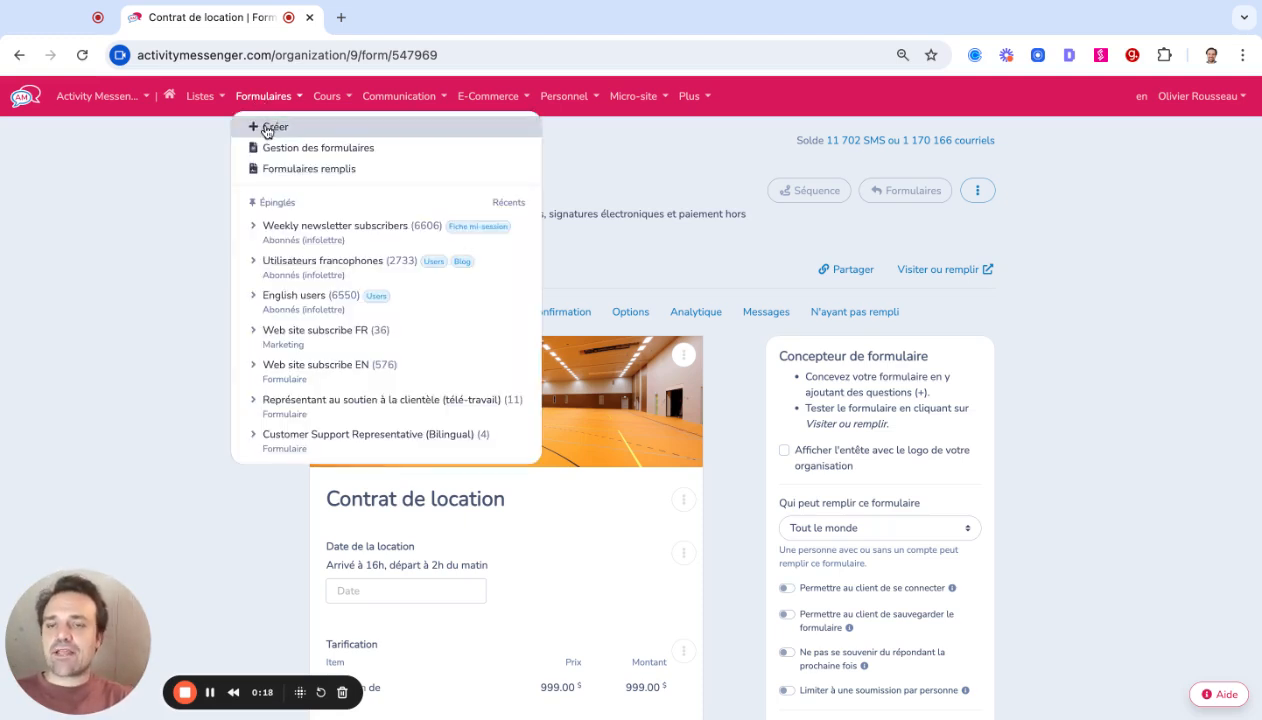
click(112, 340)
Edit the Tarification invoice items and set the default quantity of the Invités item to 15.
scroll(655, 507, down, 2)
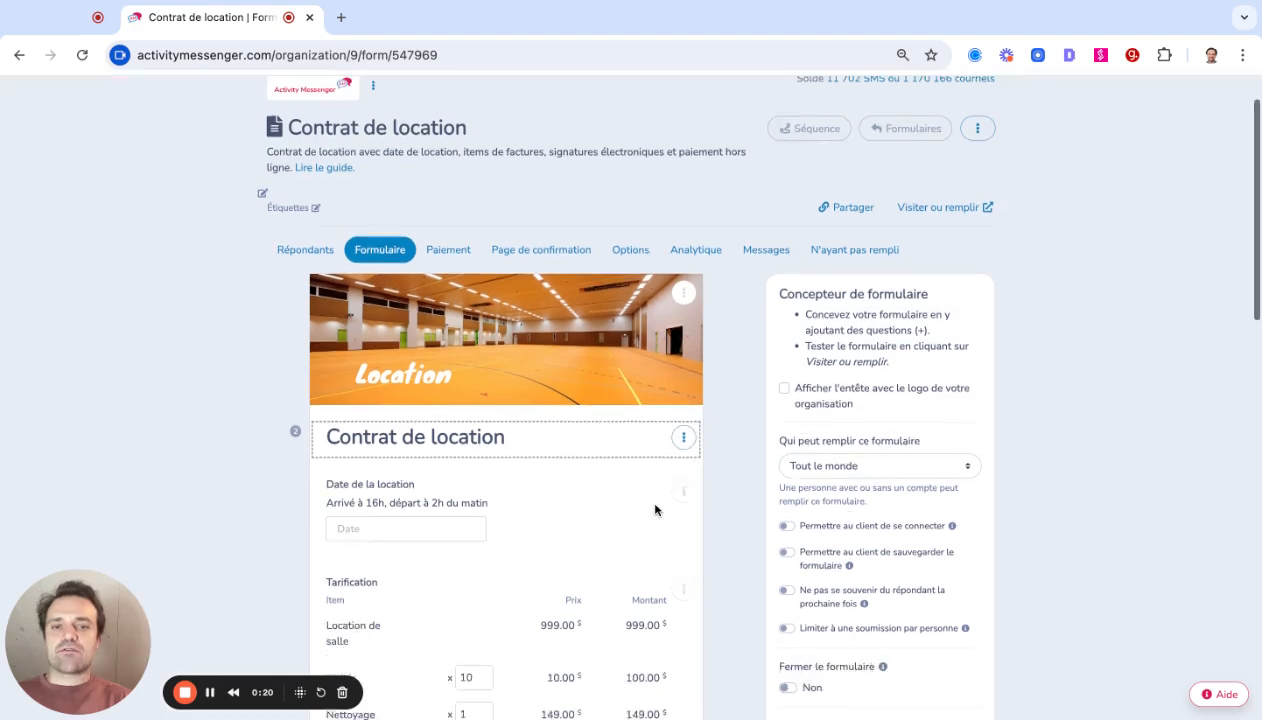
scroll(655, 510, down, 1)
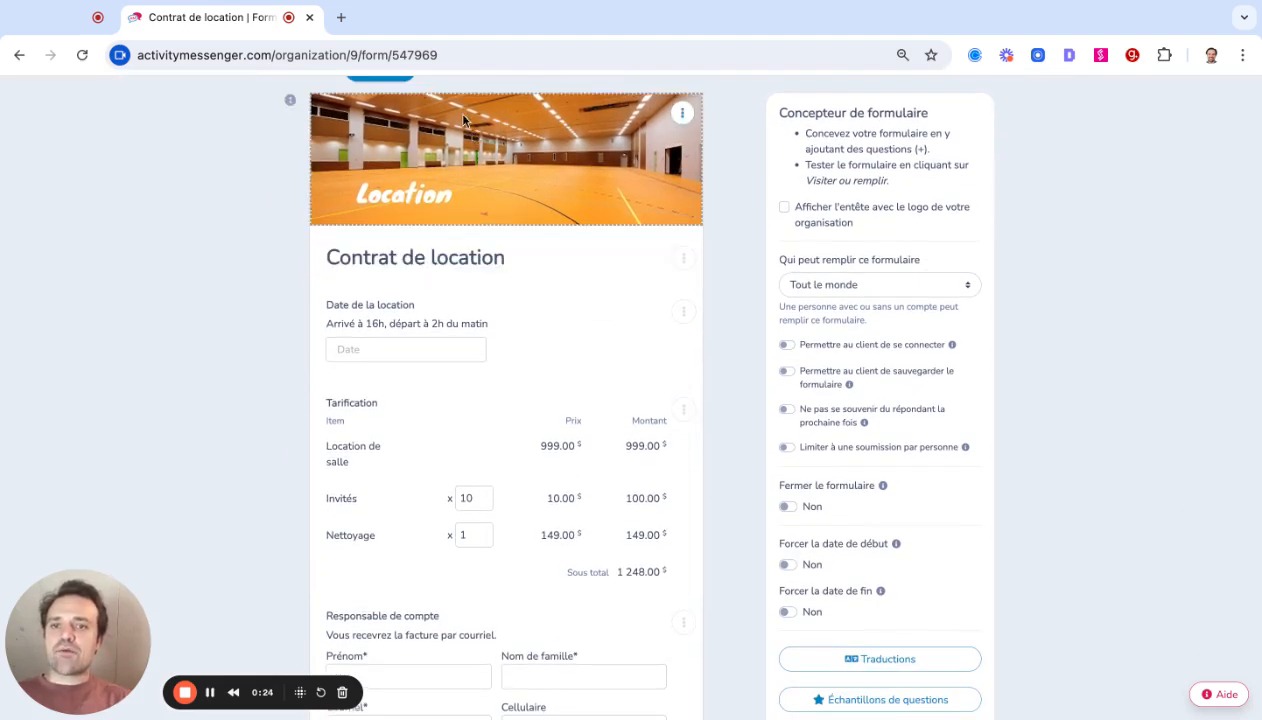
scroll(450, 316, down, 2)
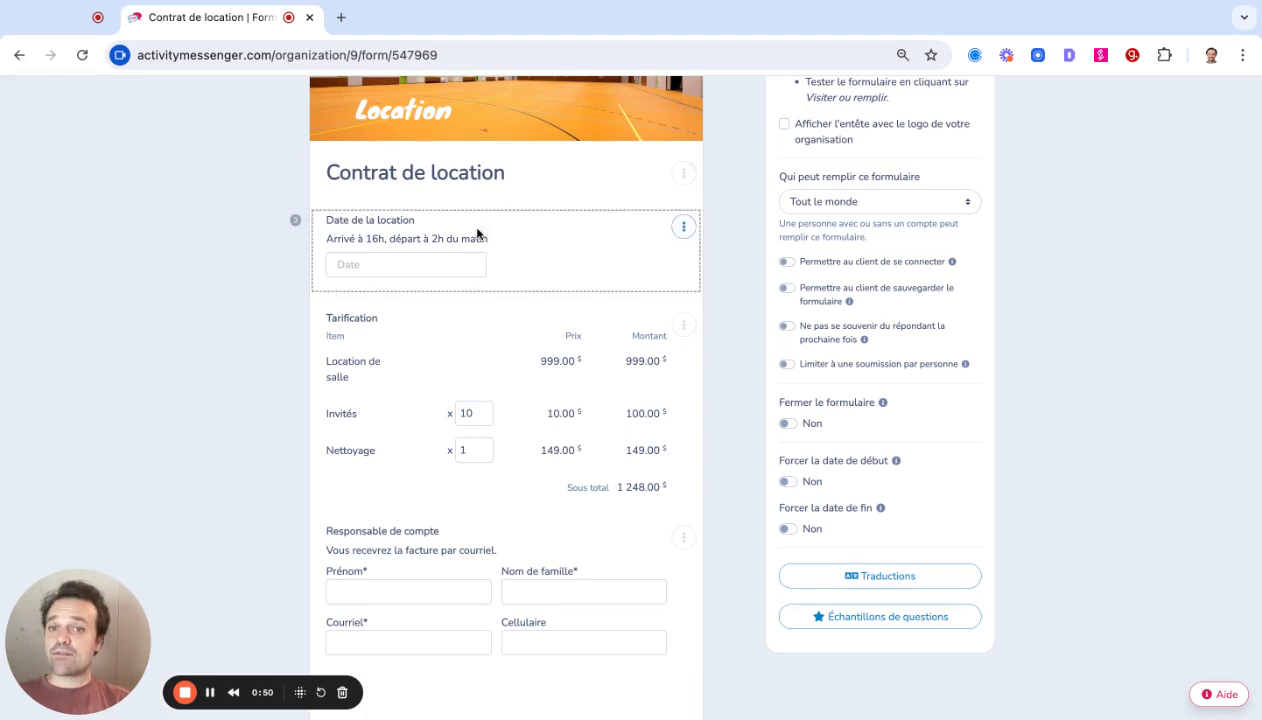
click(683, 324)
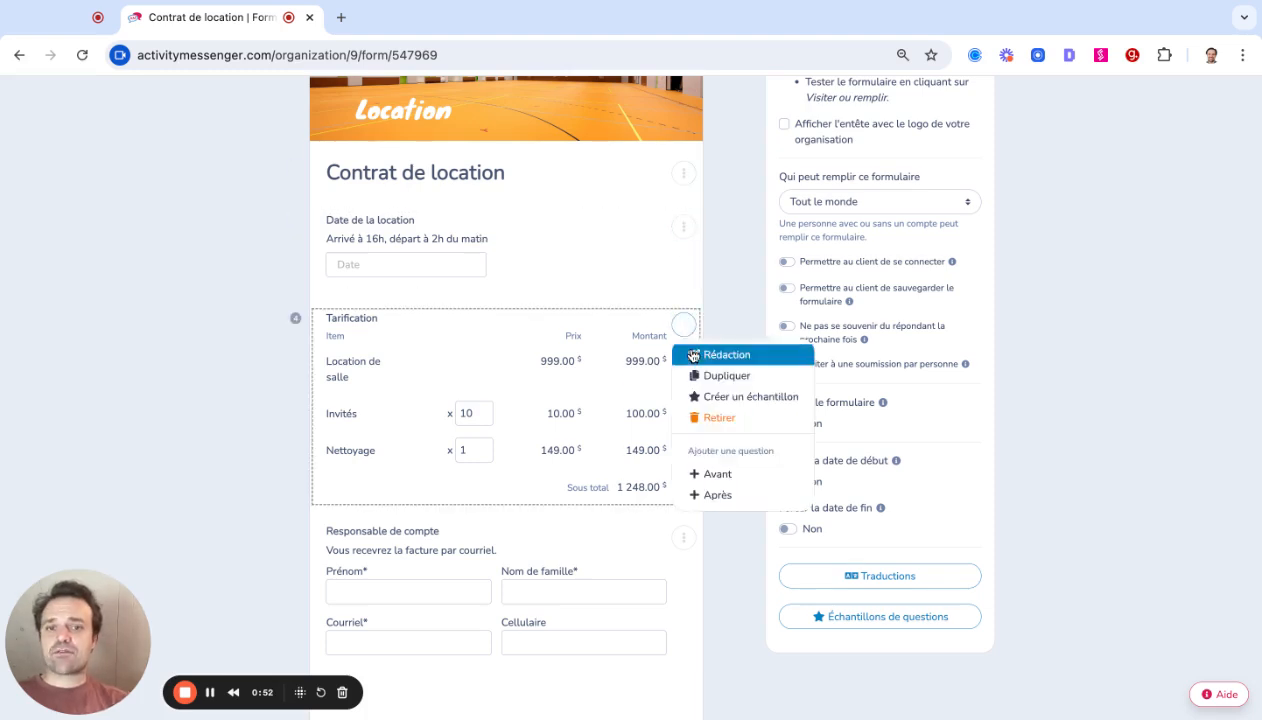
click(693, 355)
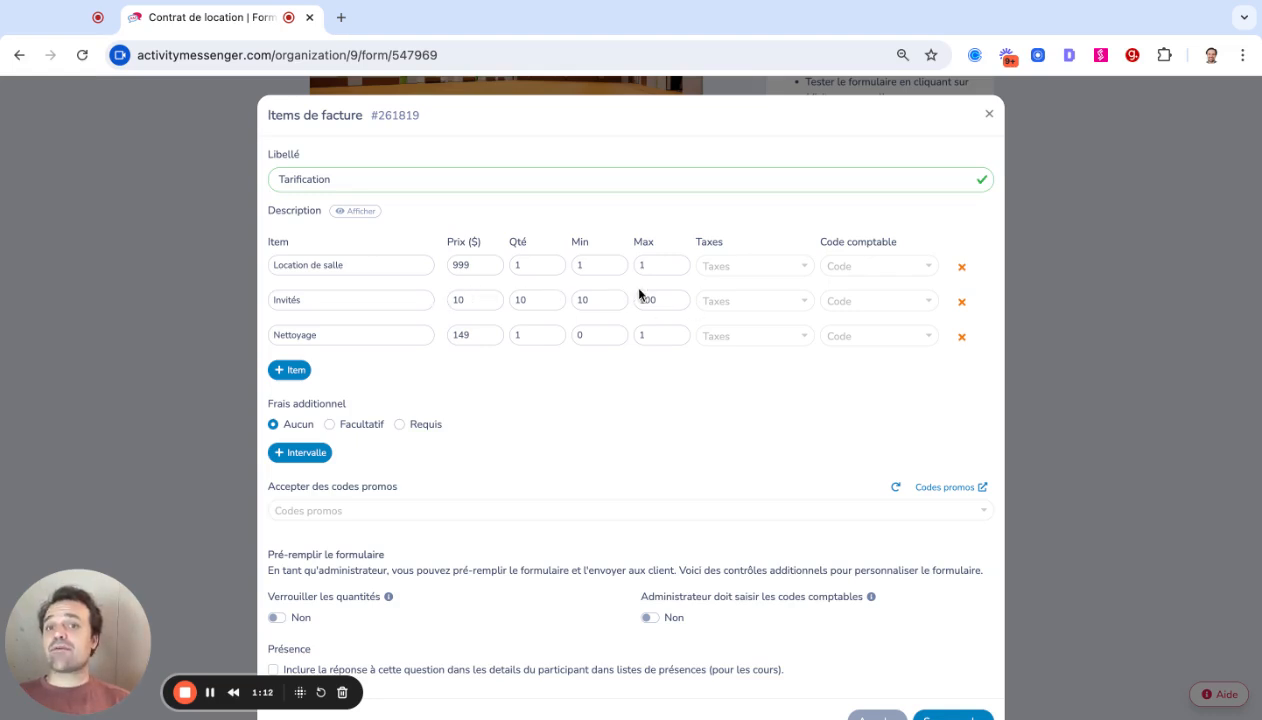
click(556, 297)
click(556, 297)
click(556, 297)
click(556, 297)
click(556, 297)
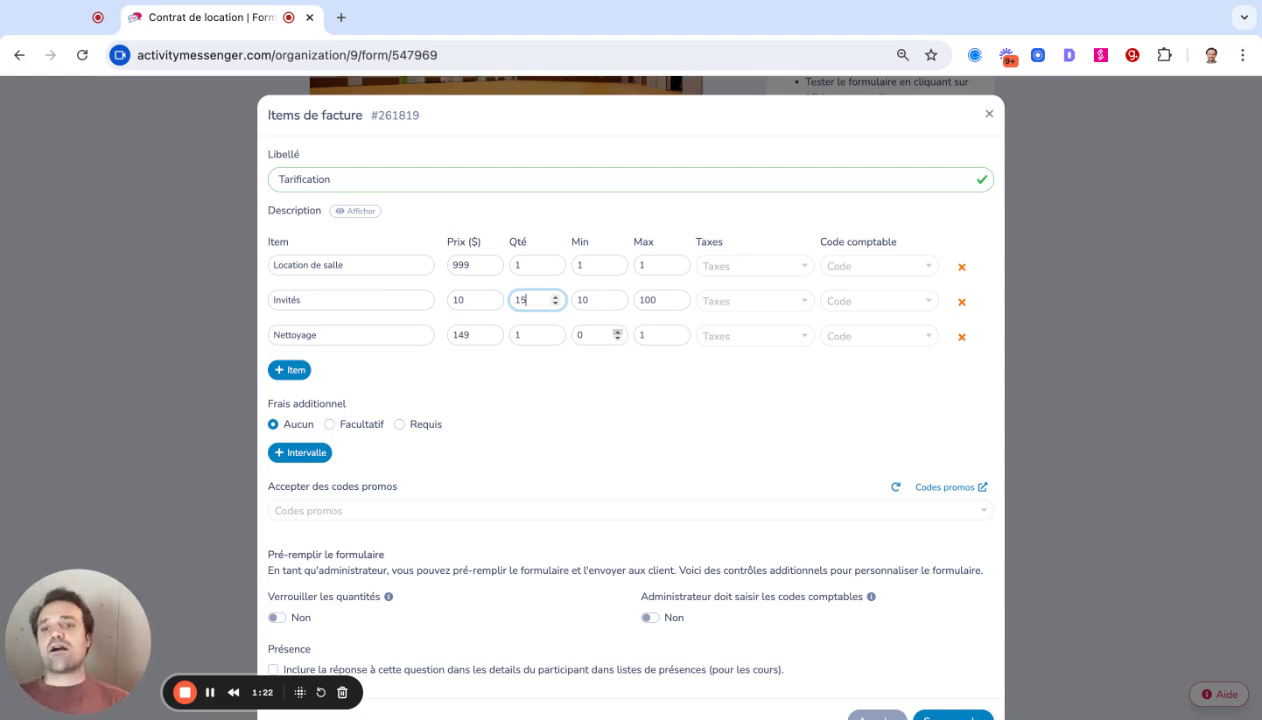
Set the Nettoyage item's minimum quantity to 0 and save the Tarification invoice items.
click(617, 332)
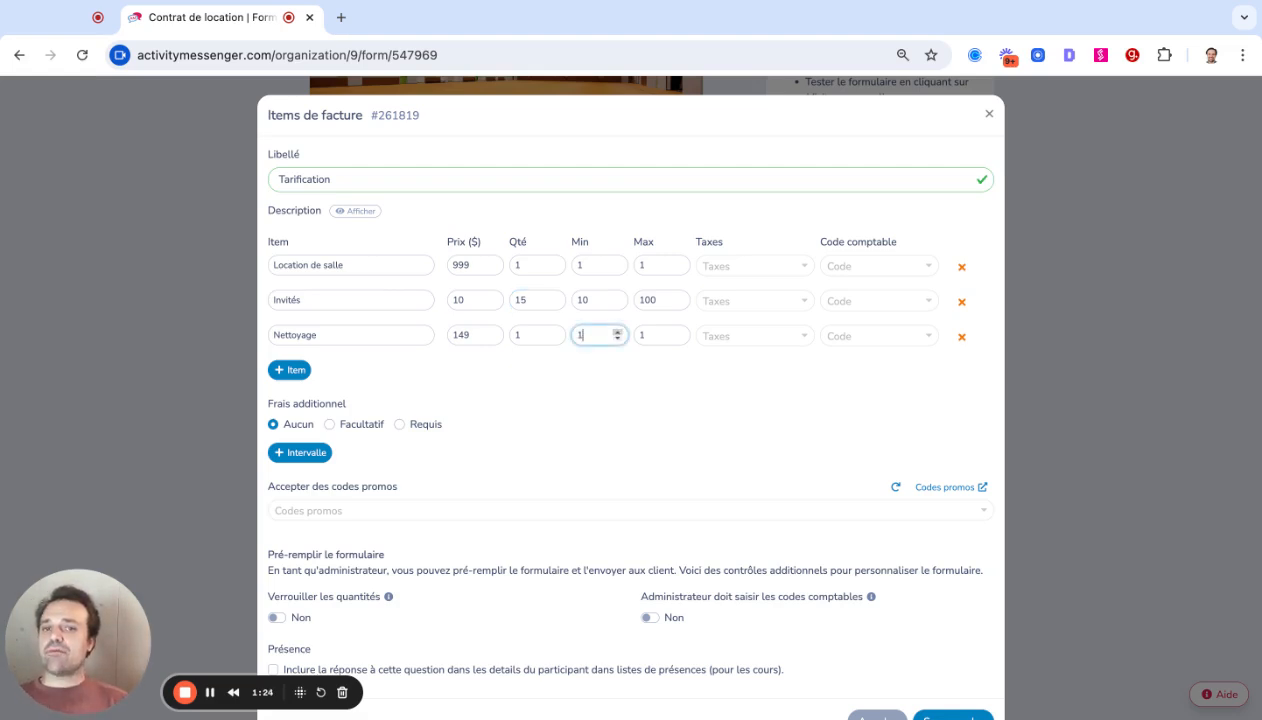
click(617, 339)
click(640, 400)
scroll(640, 400, down, 1)
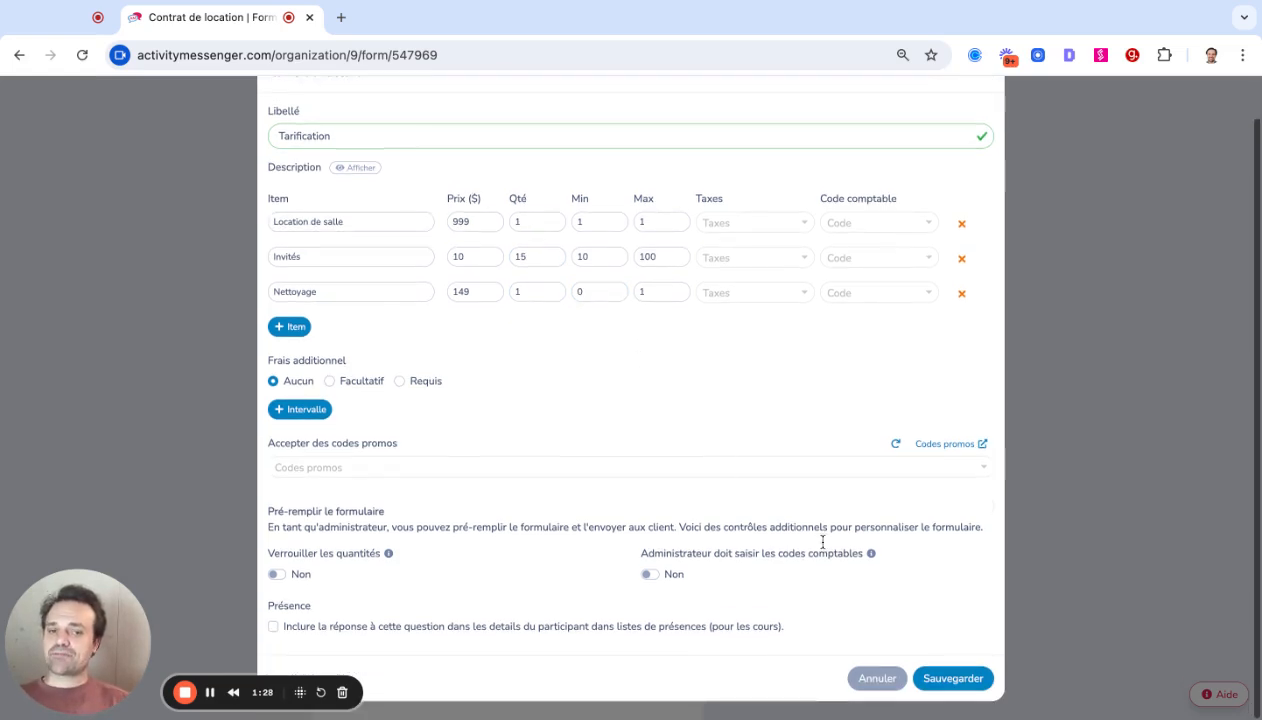
click(952, 678)
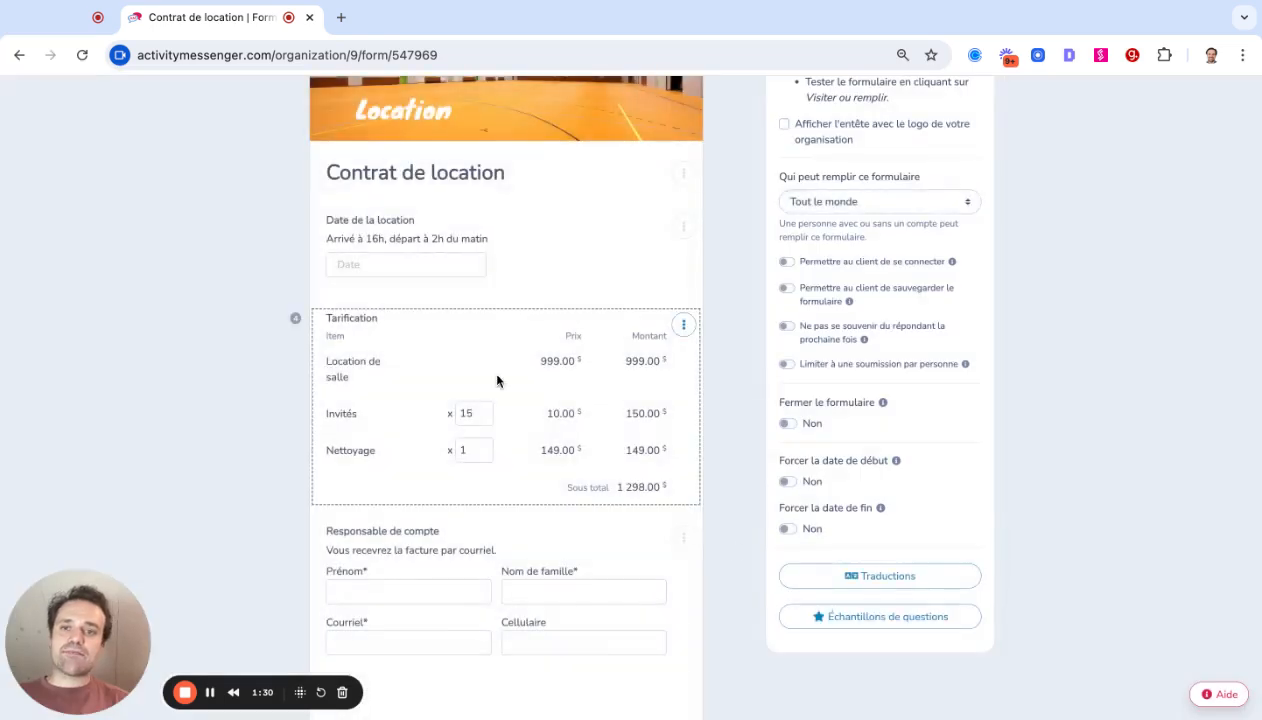
Test the Tarification block by raising the Invités quantity to 18 in the form designer, dismissing the question editor.
click(484, 409)
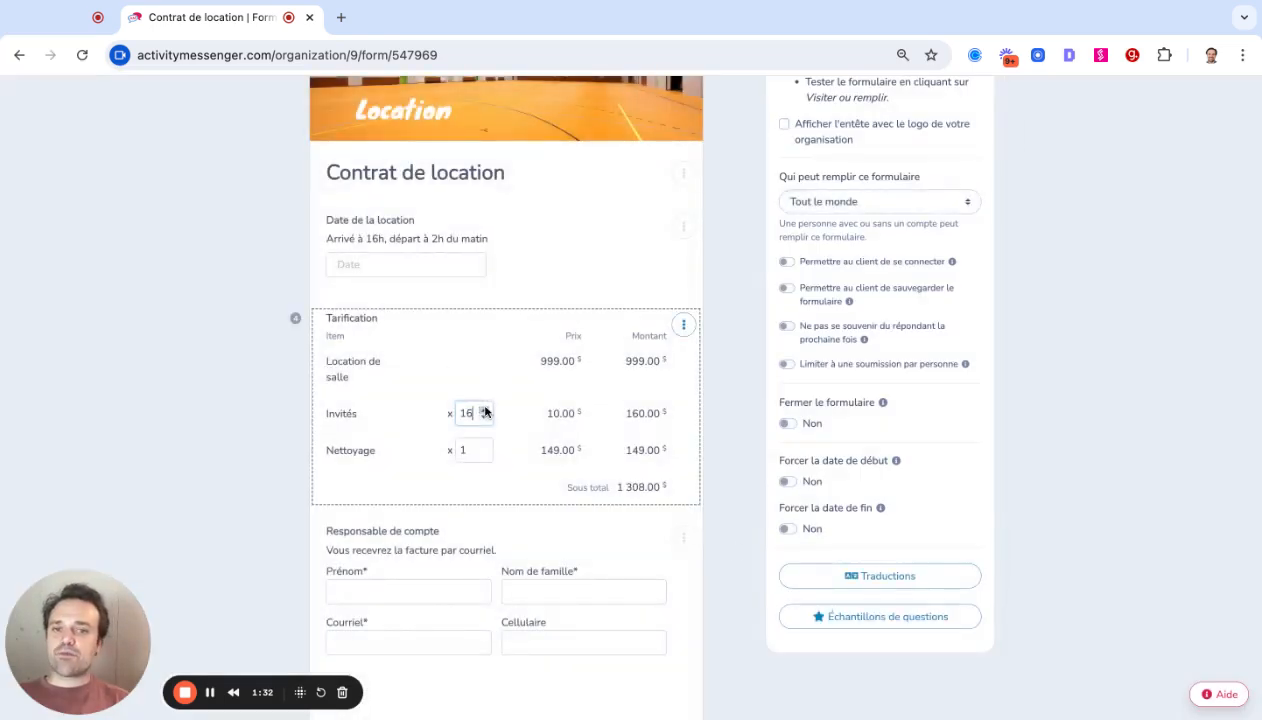
click(485, 411)
click(485, 411)
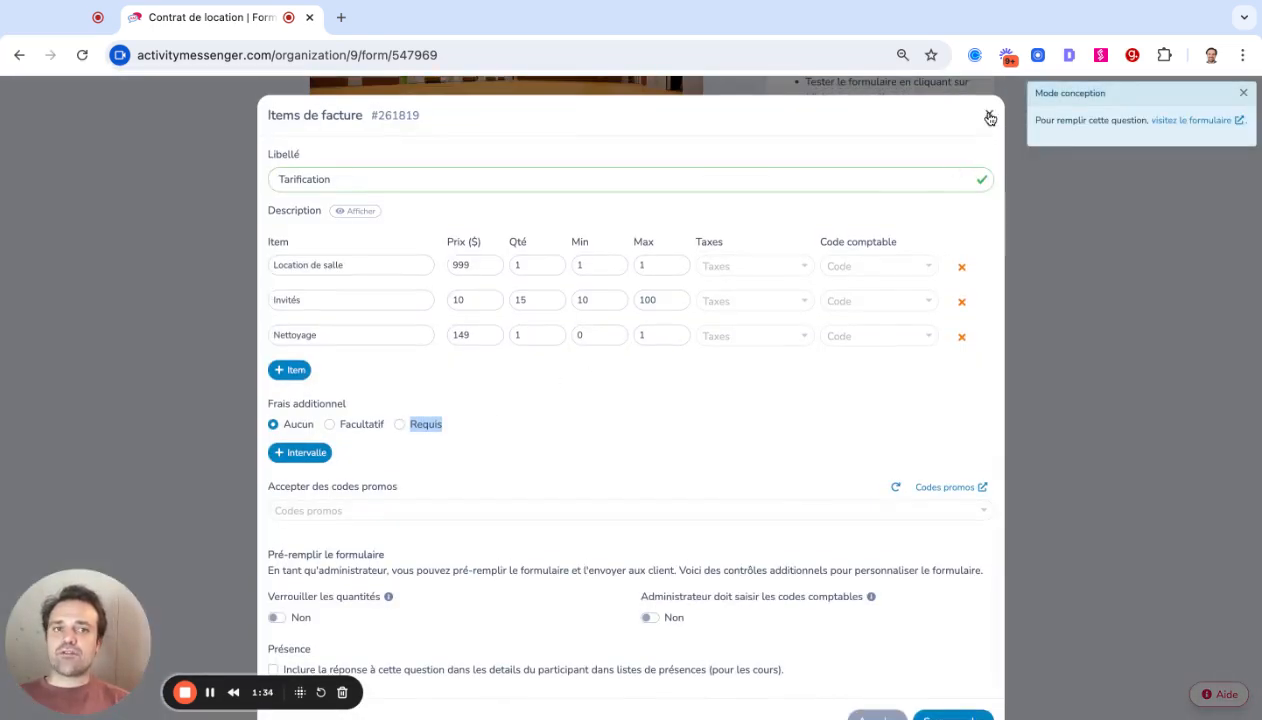
click(989, 118)
click(484, 409)
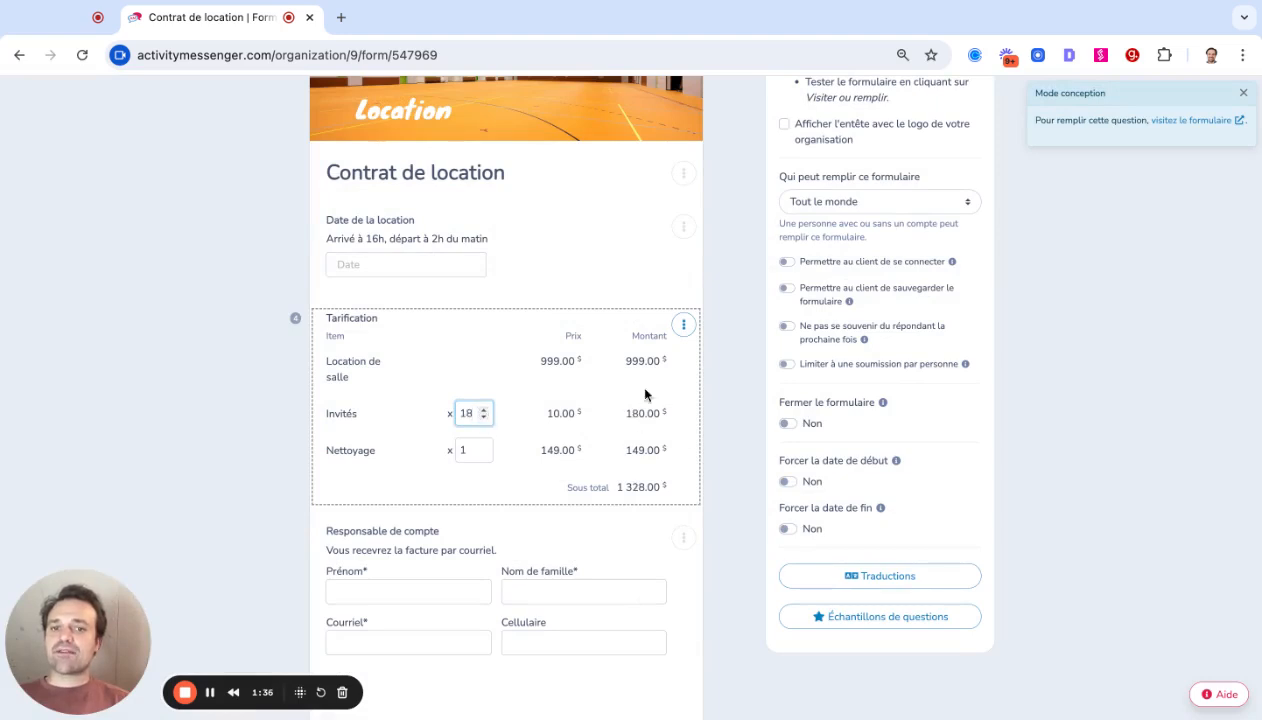
Test the optional Nettoyage item by lowering its quantity to 0 and restoring it to 1, dismissing the question editor.
click(484, 455)
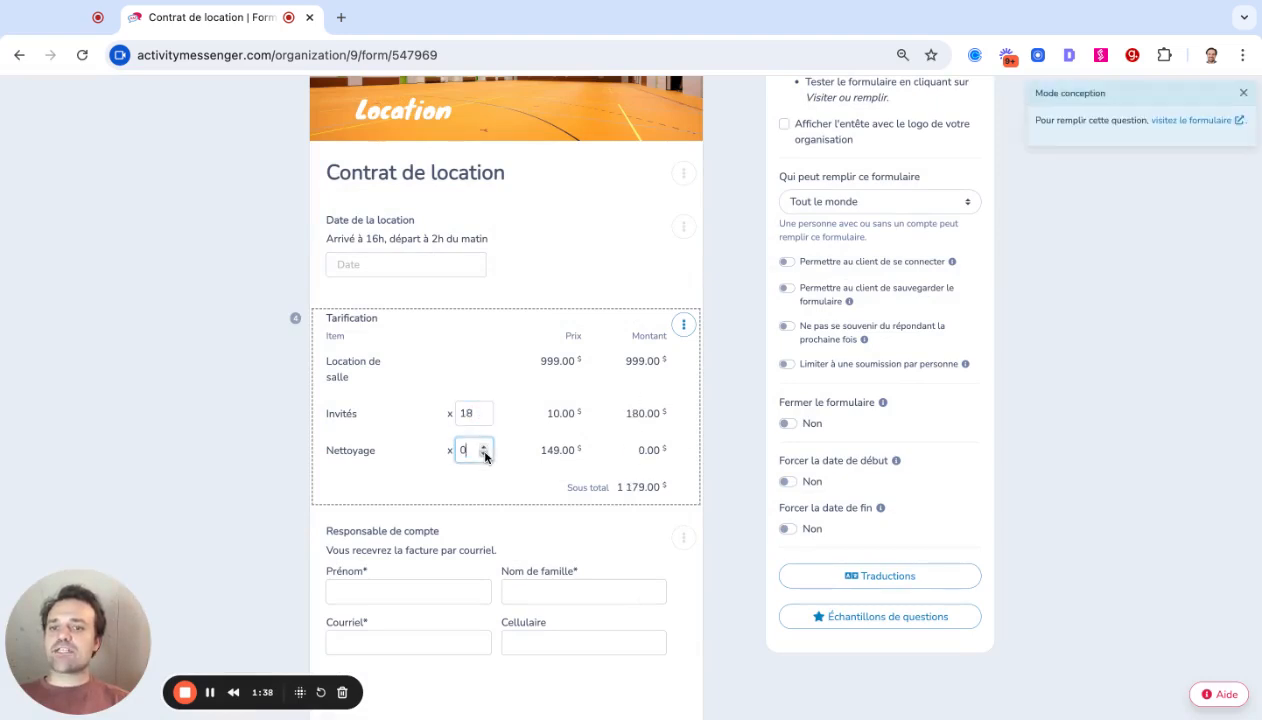
click(484, 447)
click(484, 447)
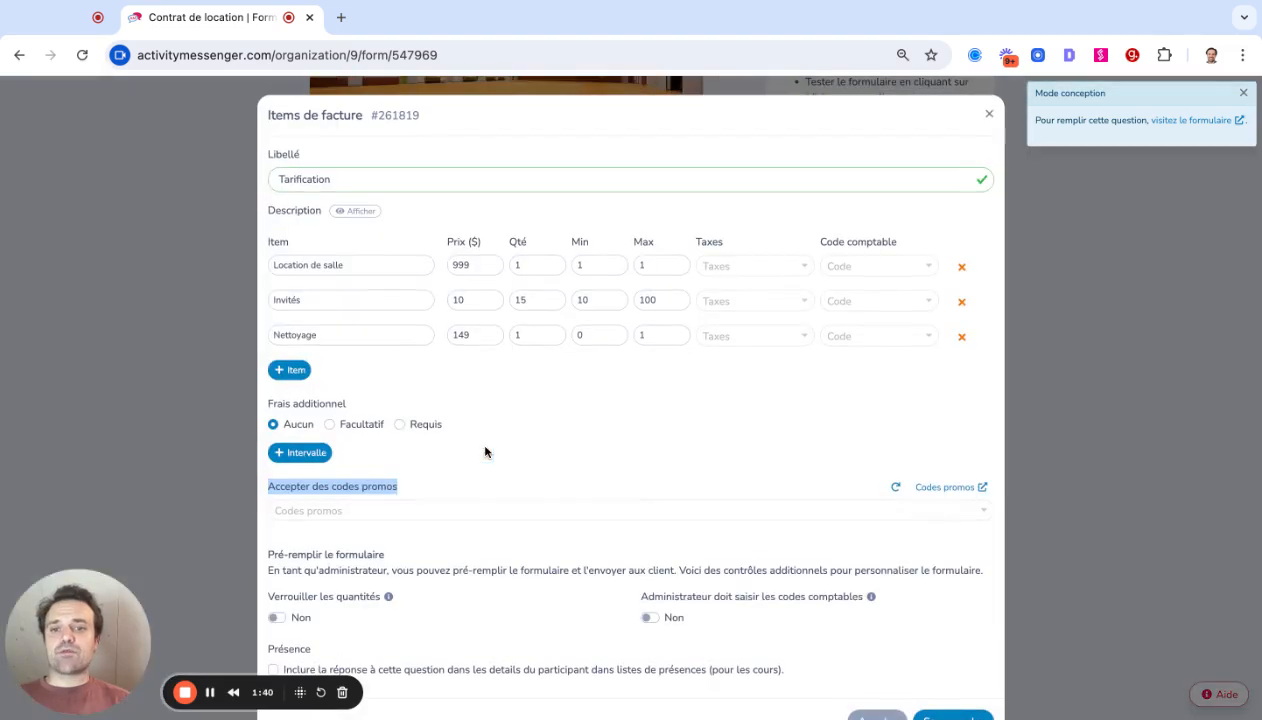
click(989, 116)
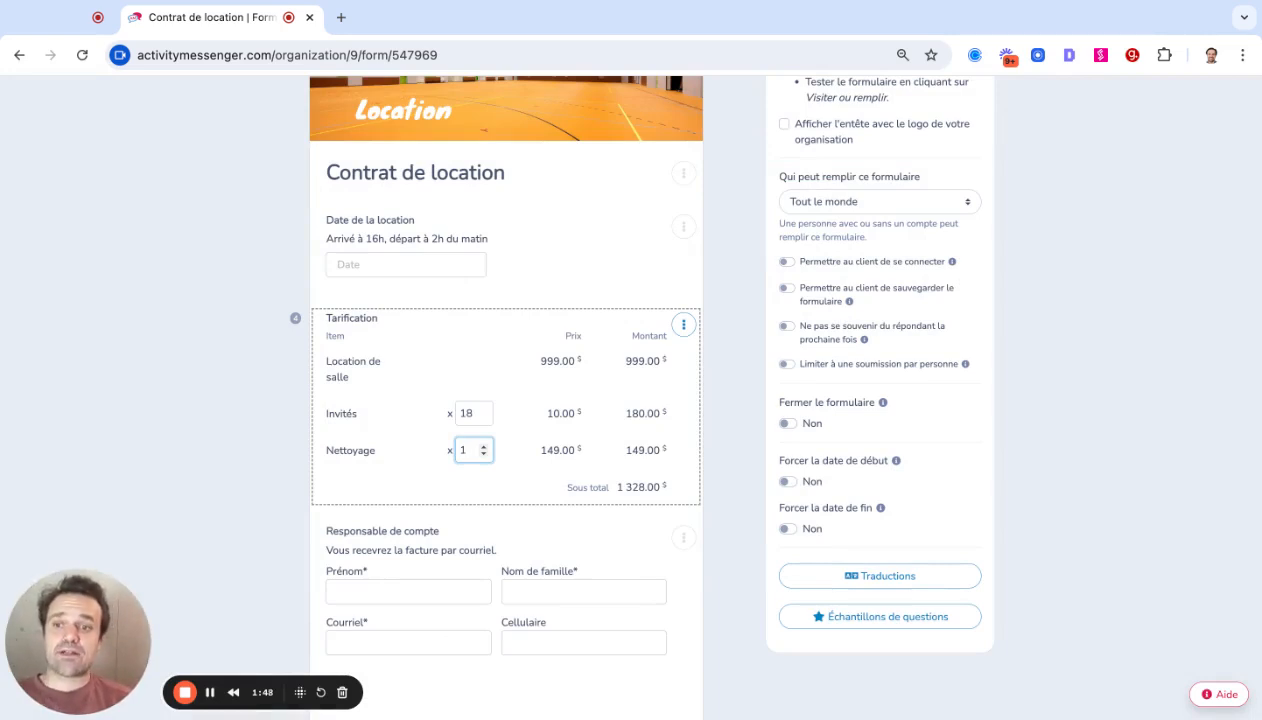
Try enabling the Compagnie and Adresse fields in the Responsable de compte question, and close its editor without saving.
scroll(676, 392, down, 3)
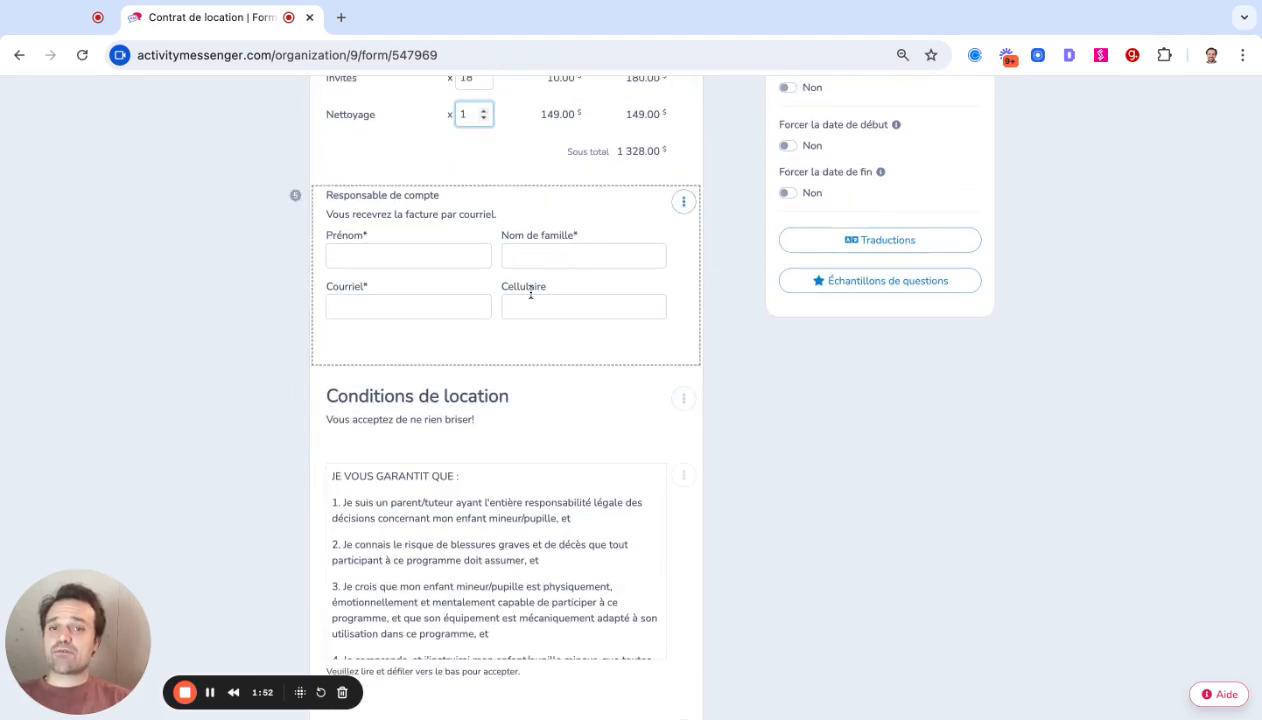
click(683, 202)
click(694, 234)
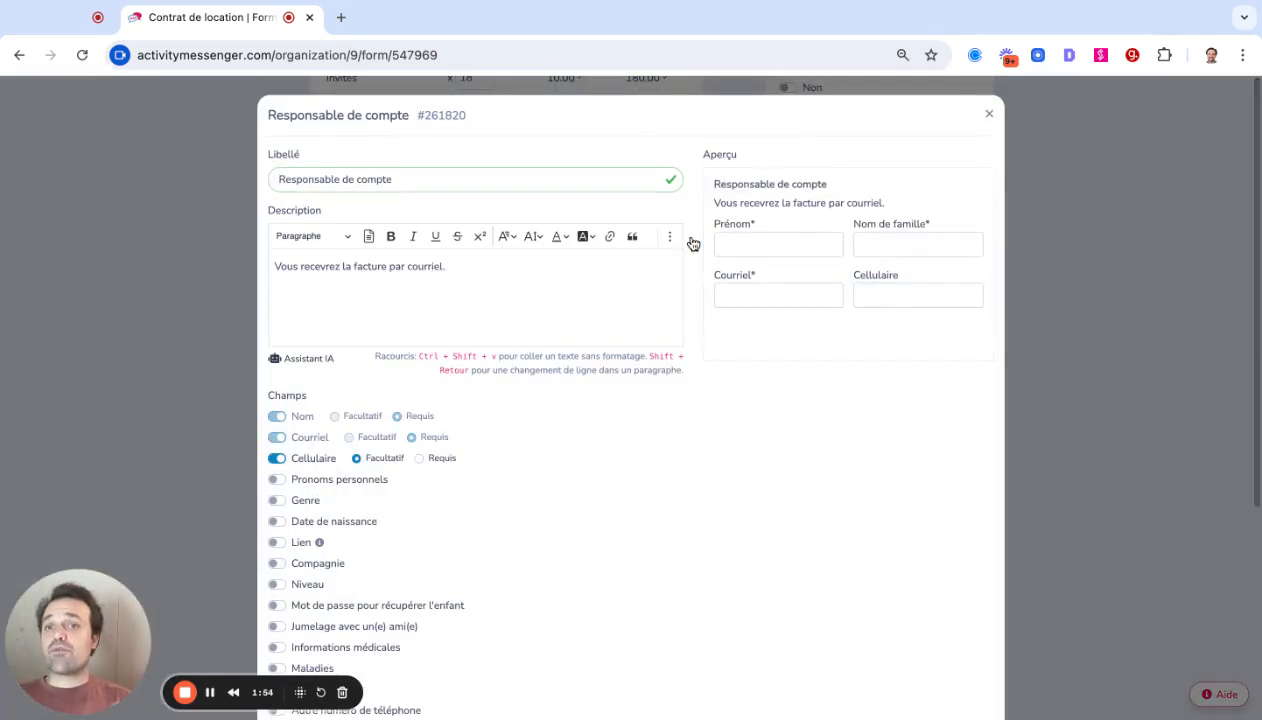
scroll(692, 244, down, 1)
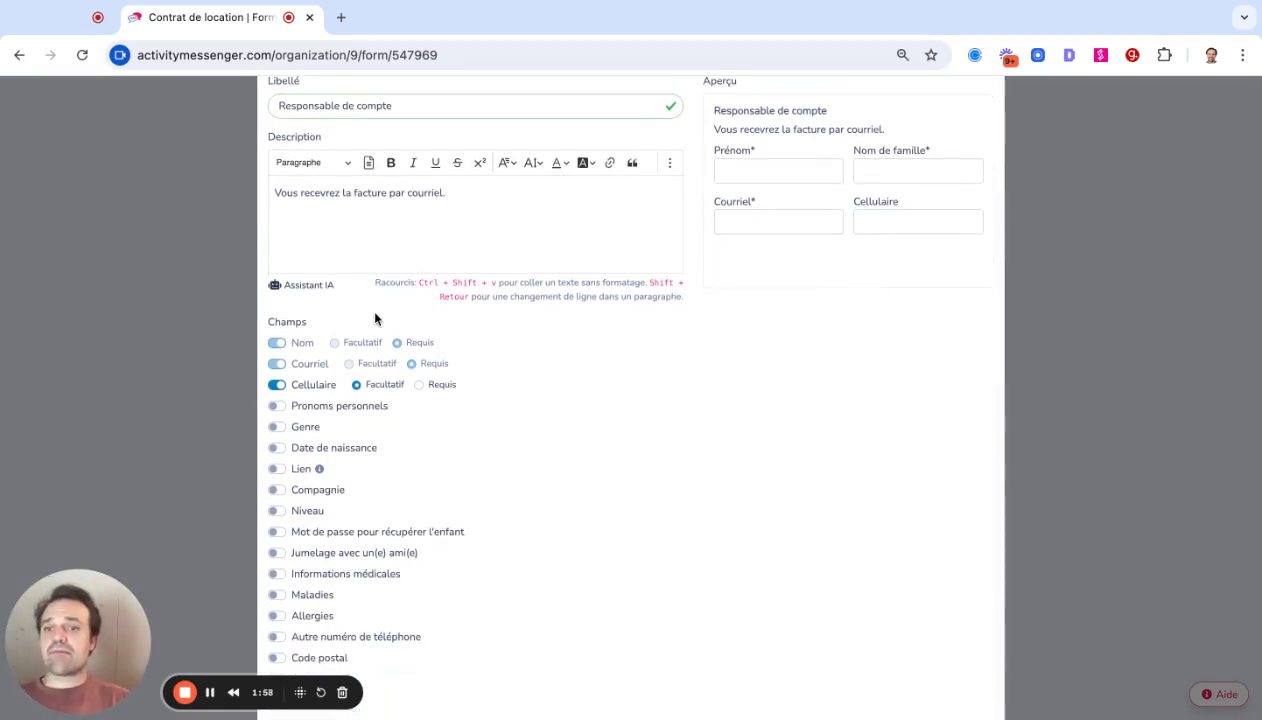
click(275, 488)
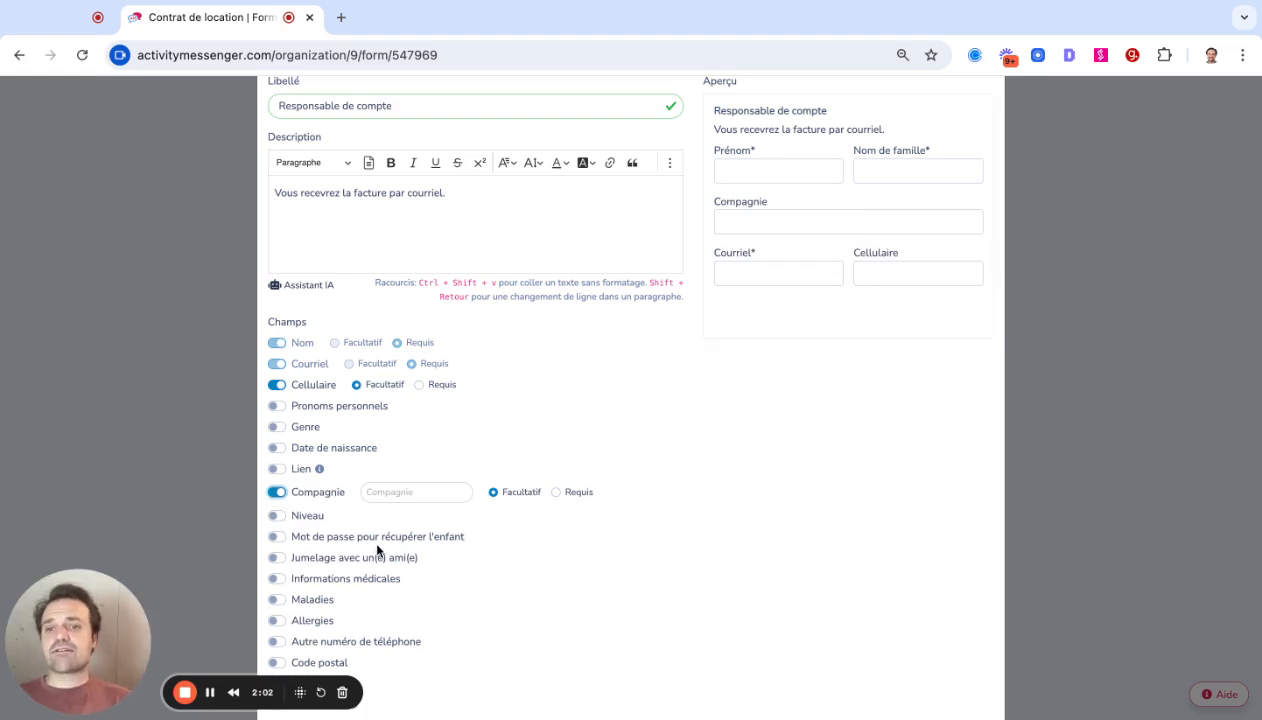
scroll(377, 545, down, 3)
click(276, 541)
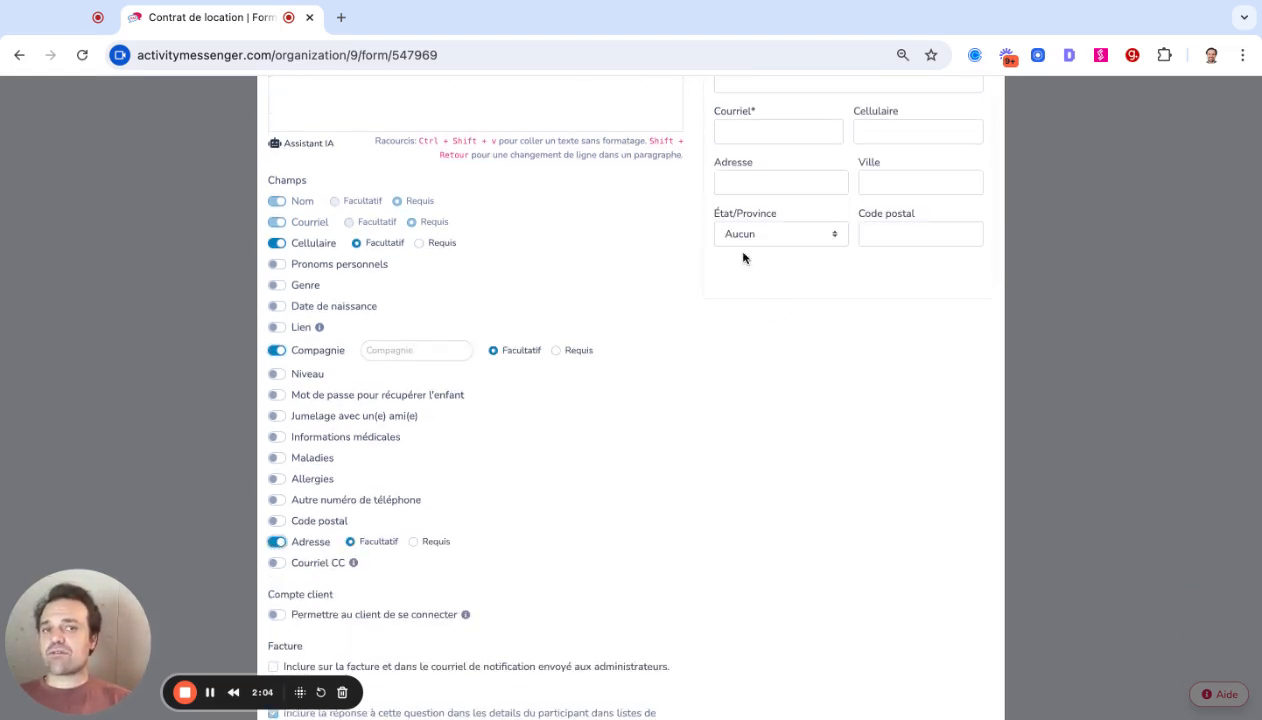
scroll(583, 405, up, 2)
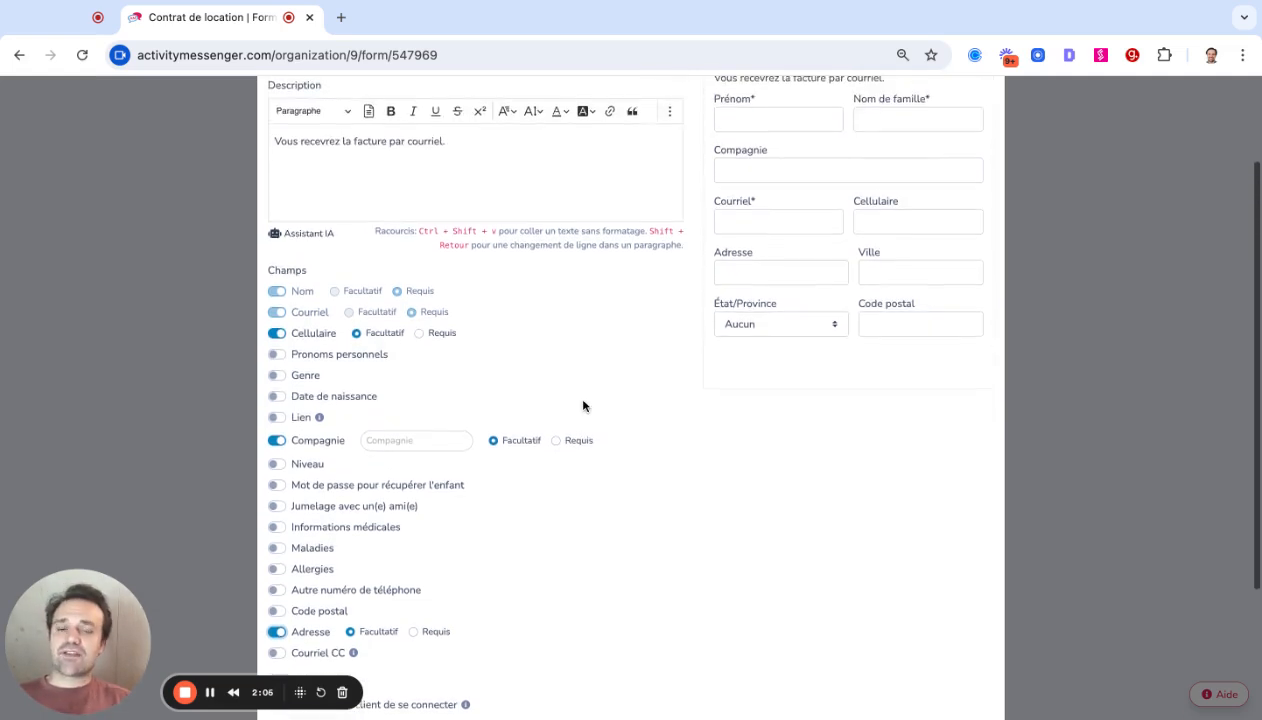
scroll(583, 405, up, 2)
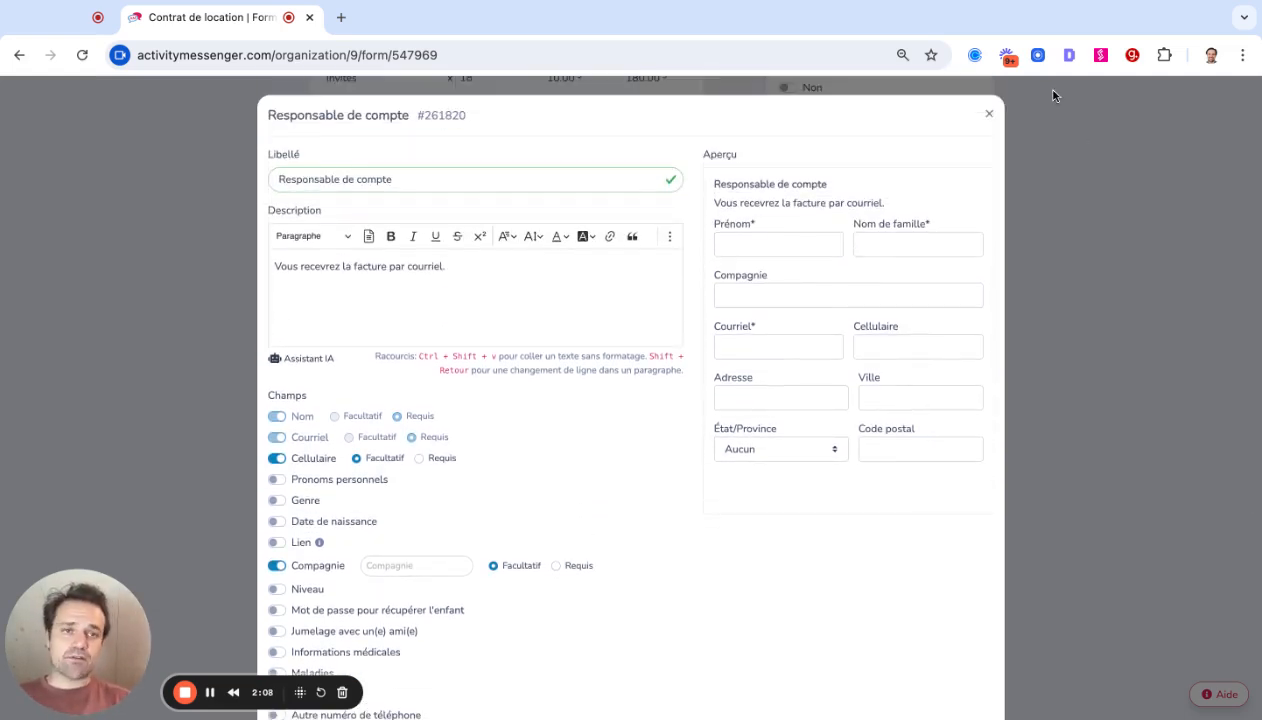
click(989, 114)
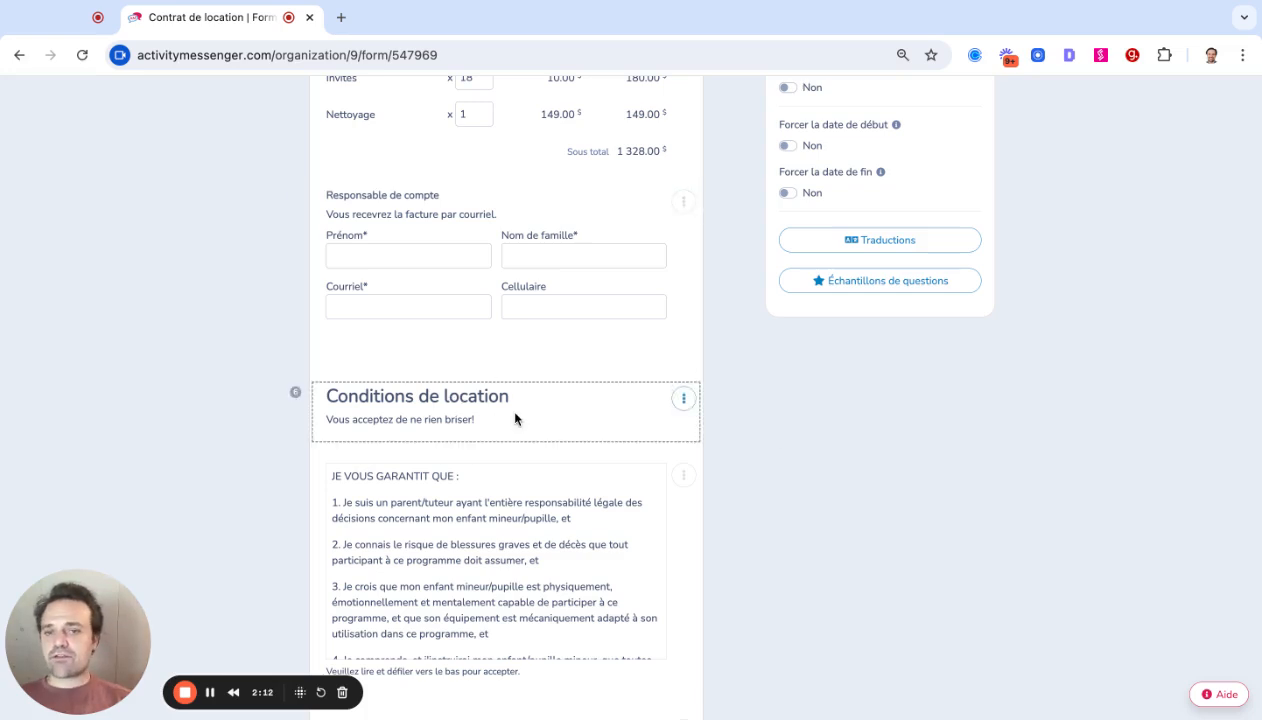
Examine the Acceptation question's terms, checkbox label, required setting and length limit, and close it without changes.
scroll(490, 560, down, 5)
scroll(866, 535, down, 3)
scroll(866, 535, up, 1)
click(684, 238)
click(700, 265)
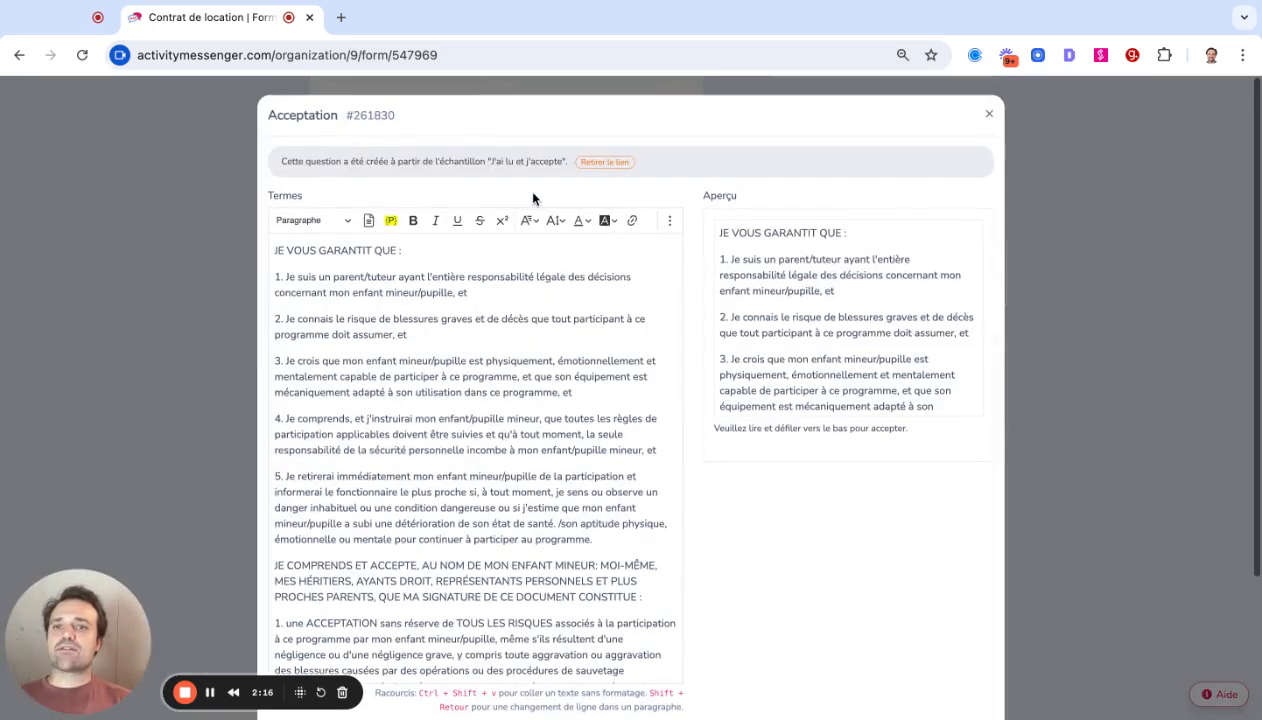
scroll(432, 152, down, 2)
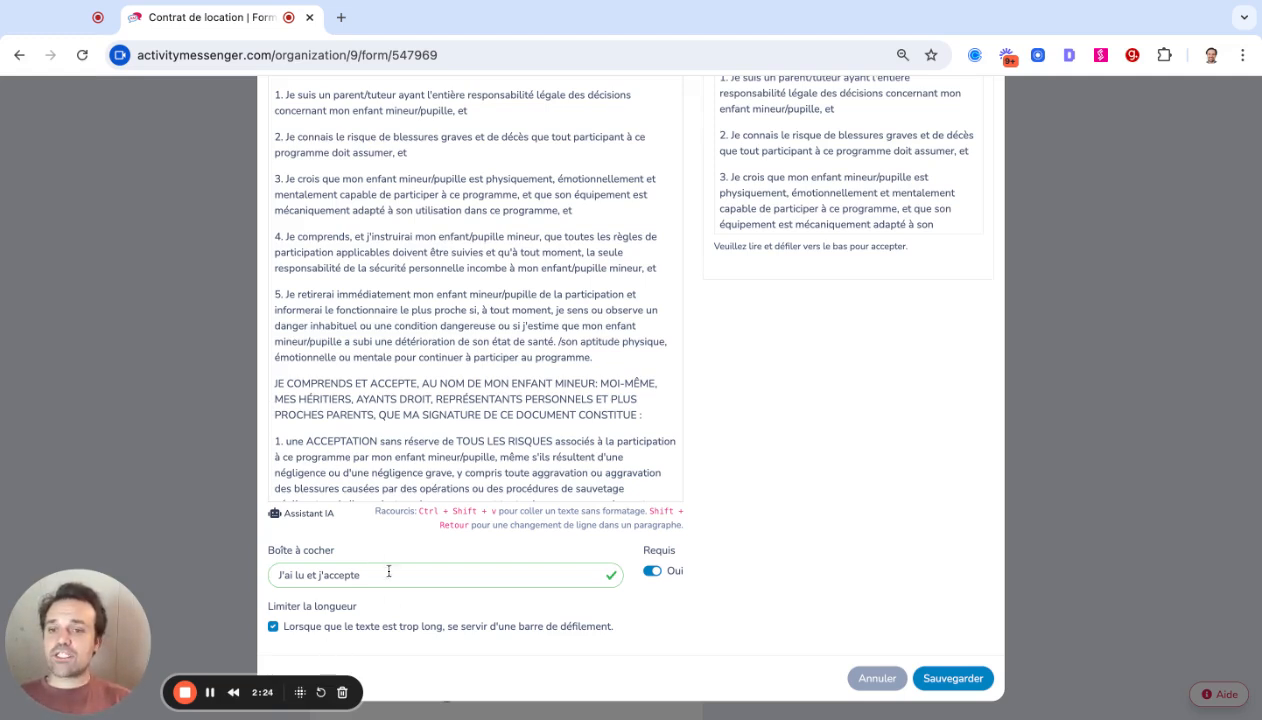
scroll(429, 587, up, 4)
click(992, 108)
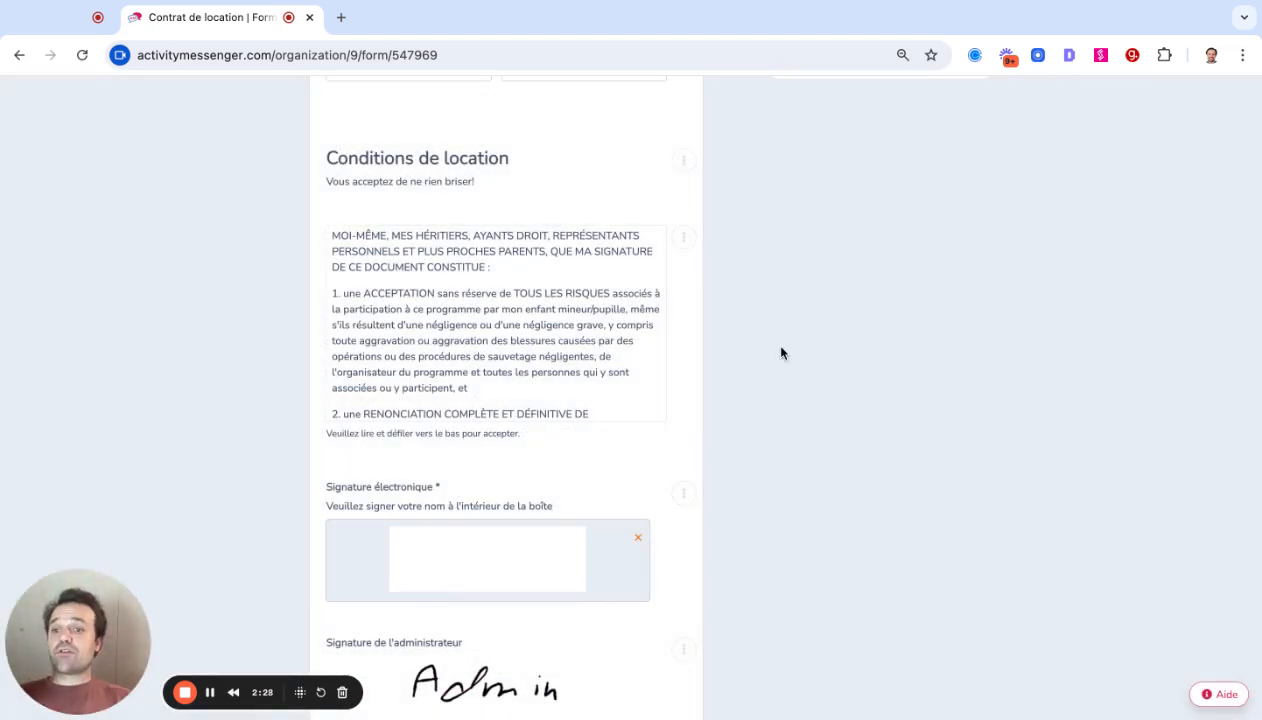
Review the client's electronic signature block and the administrator signature question's settings, and cancel without changing them.
scroll(640, 484, down, 2)
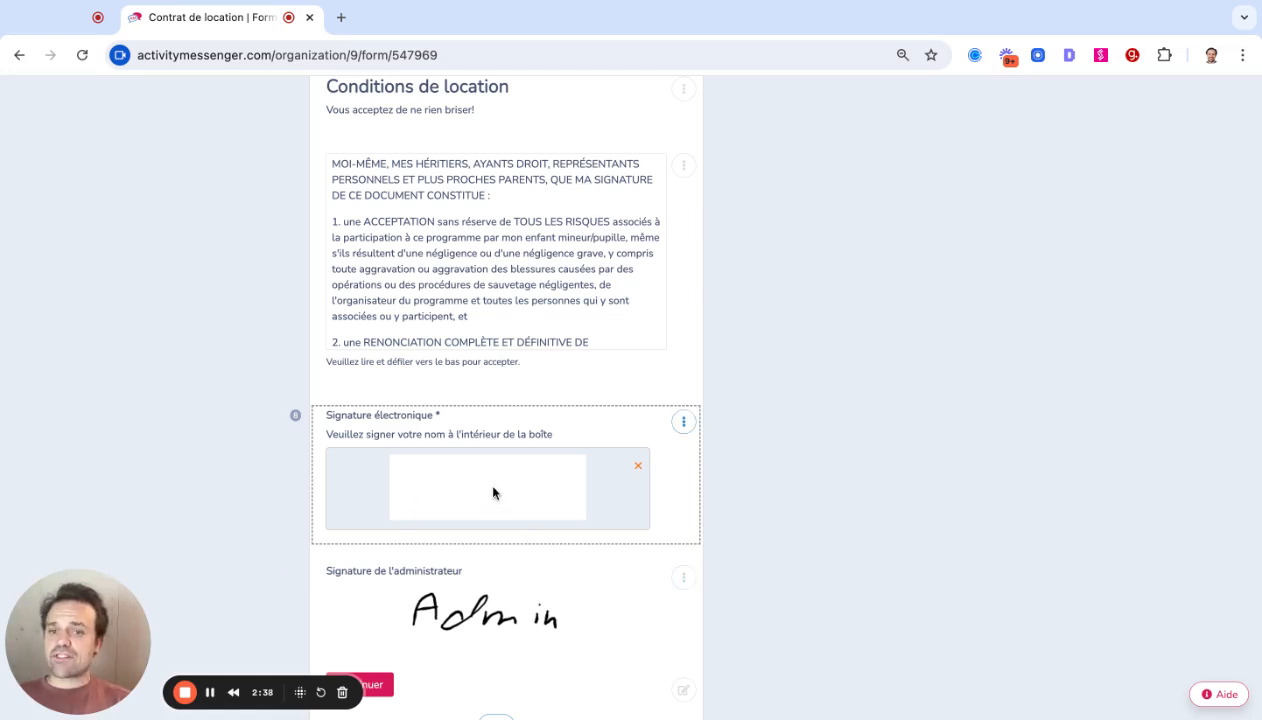
scroll(485, 500, down, 1)
scroll(484, 596, down, 1)
click(683, 532)
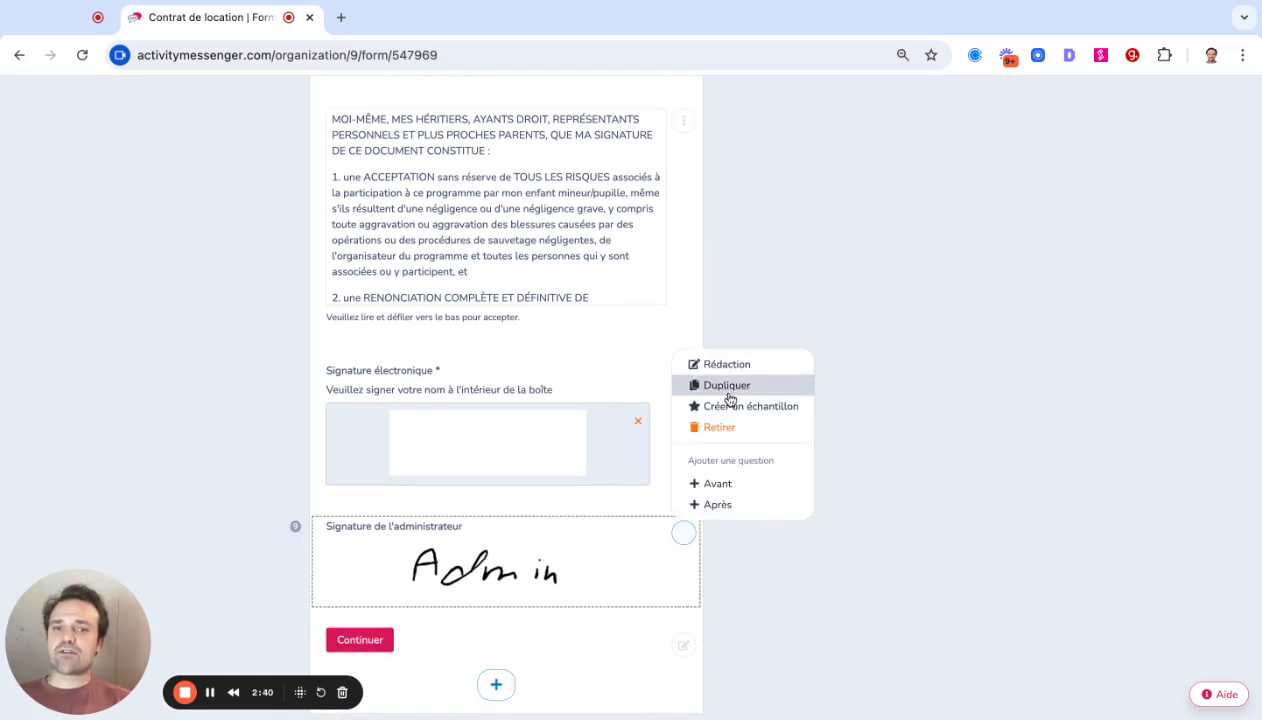
click(721, 372)
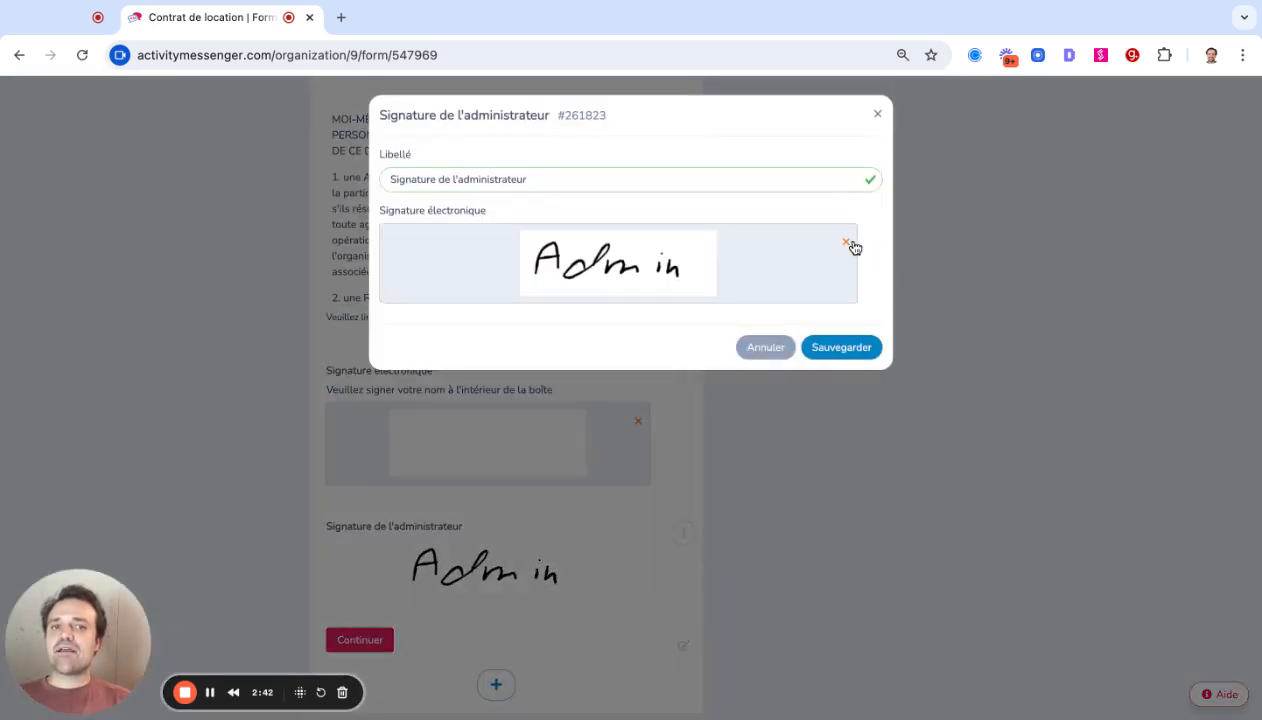
click(768, 352)
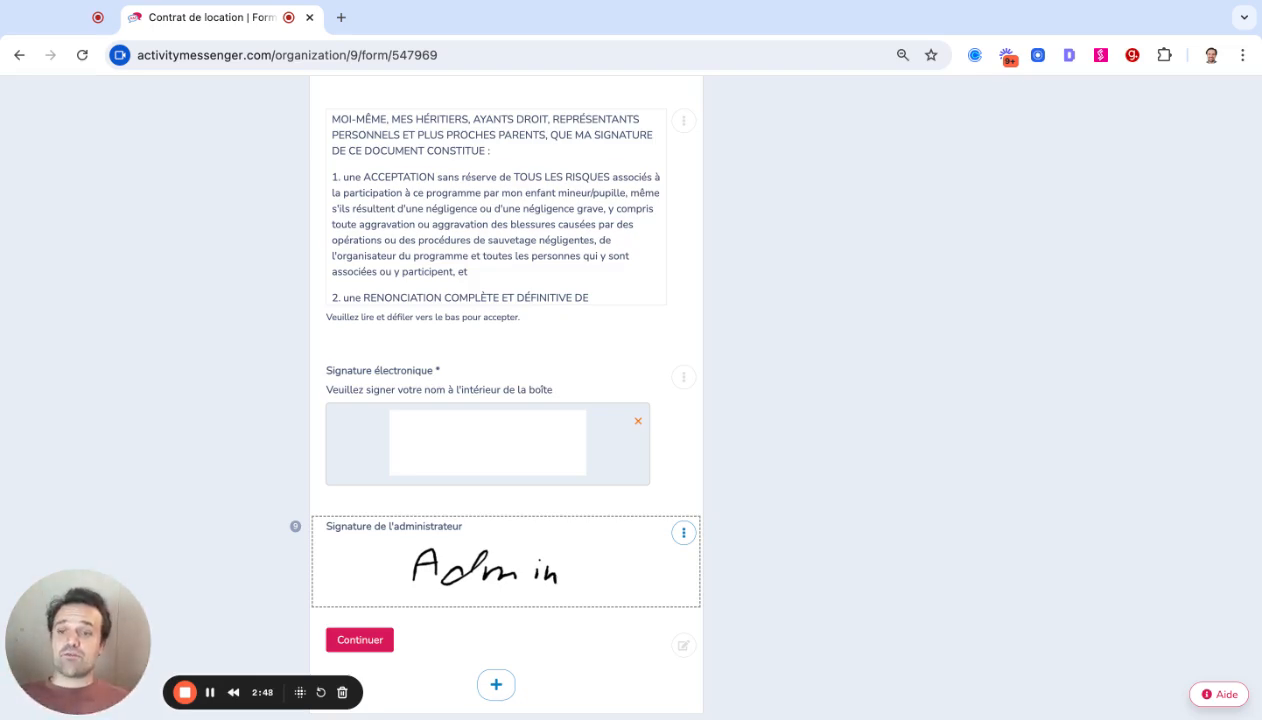
Examine the form's payment options, including payment methods, planned payments, instructions and client balance settings.
scroll(621, 415, up, 20)
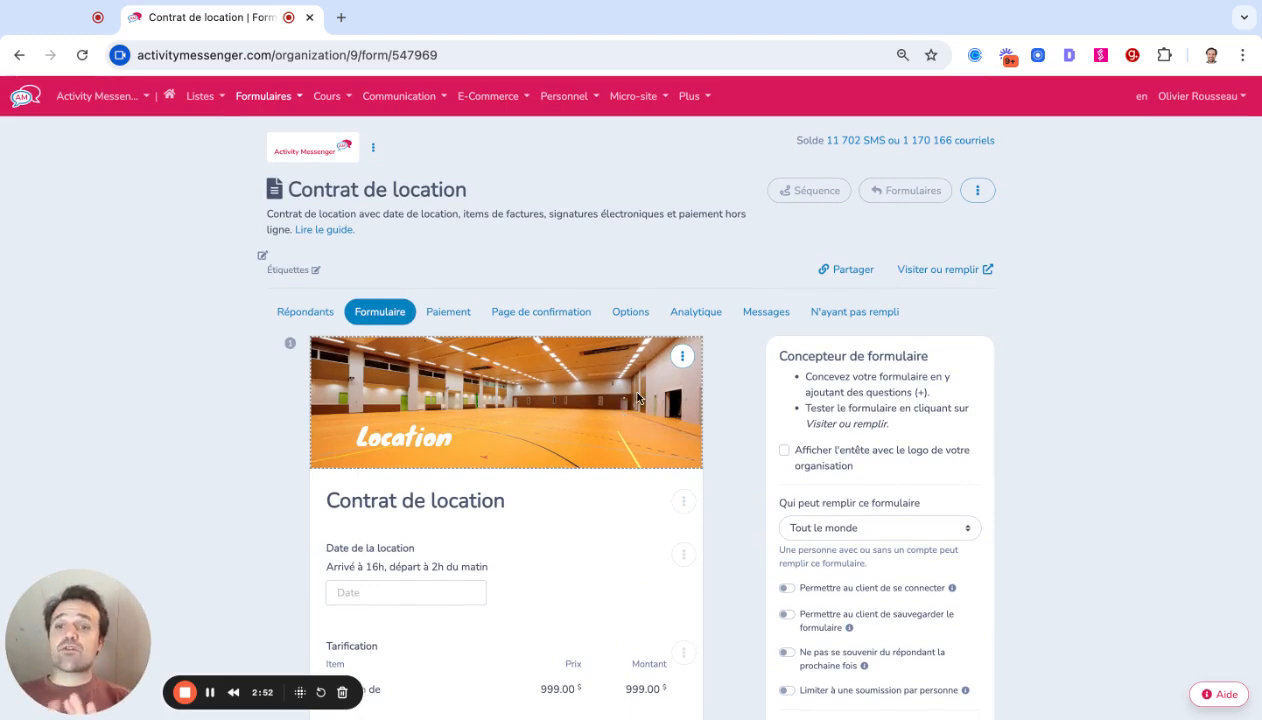
click(447, 311)
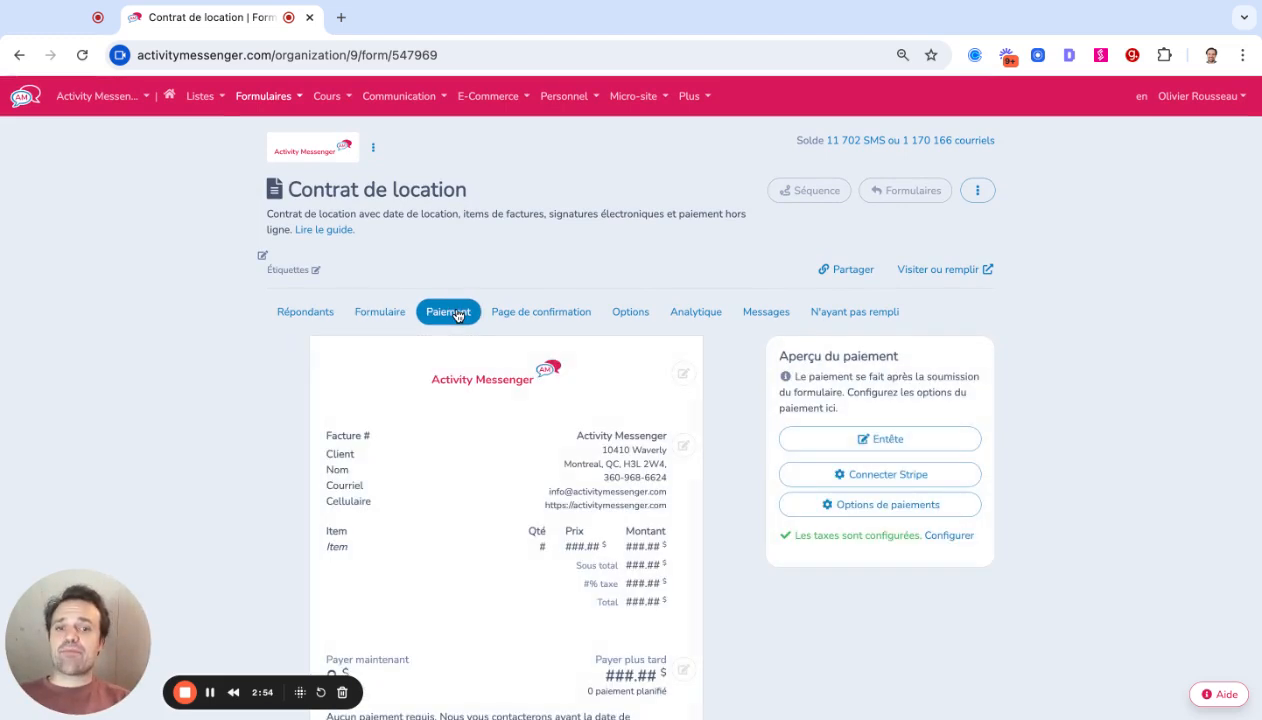
click(815, 505)
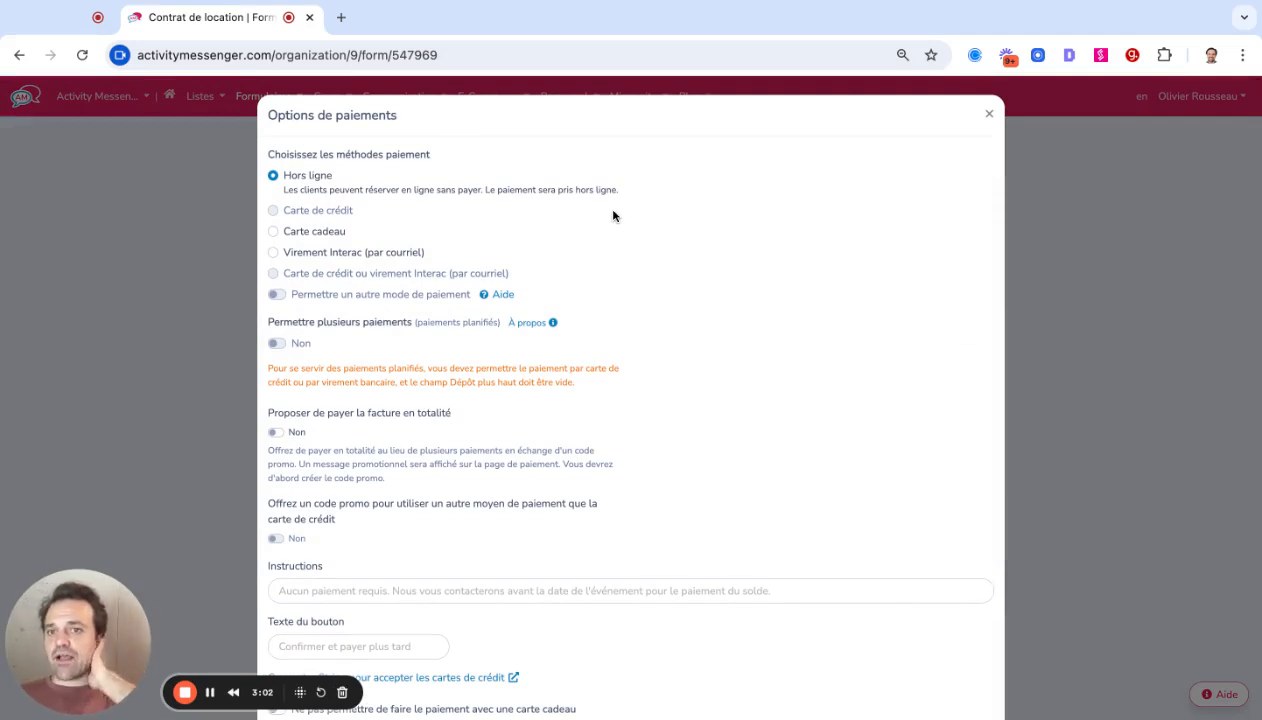
scroll(613, 216, down, 4)
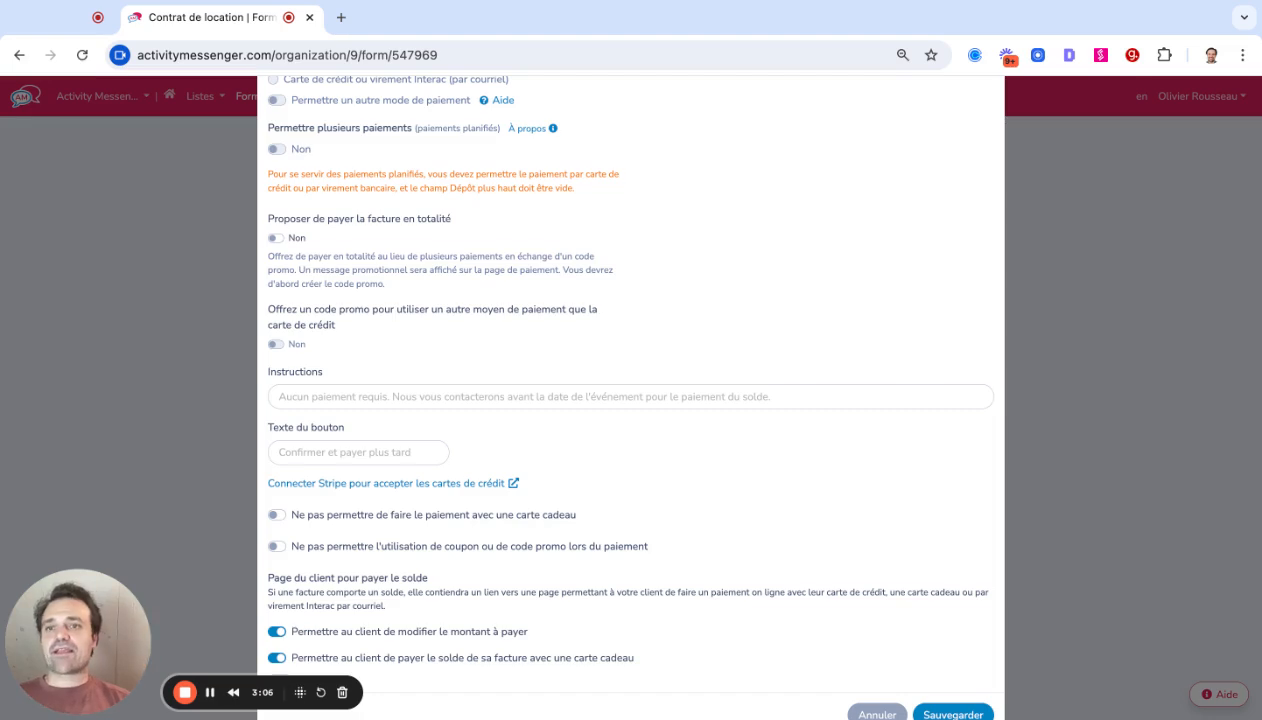
scroll(438, 245, up, 5)
Try Interac transfer payment with a 500 $ minimum deposit and another payment mode allowed, and cancel the payment options without saving.
click(267, 224)
click(274, 242)
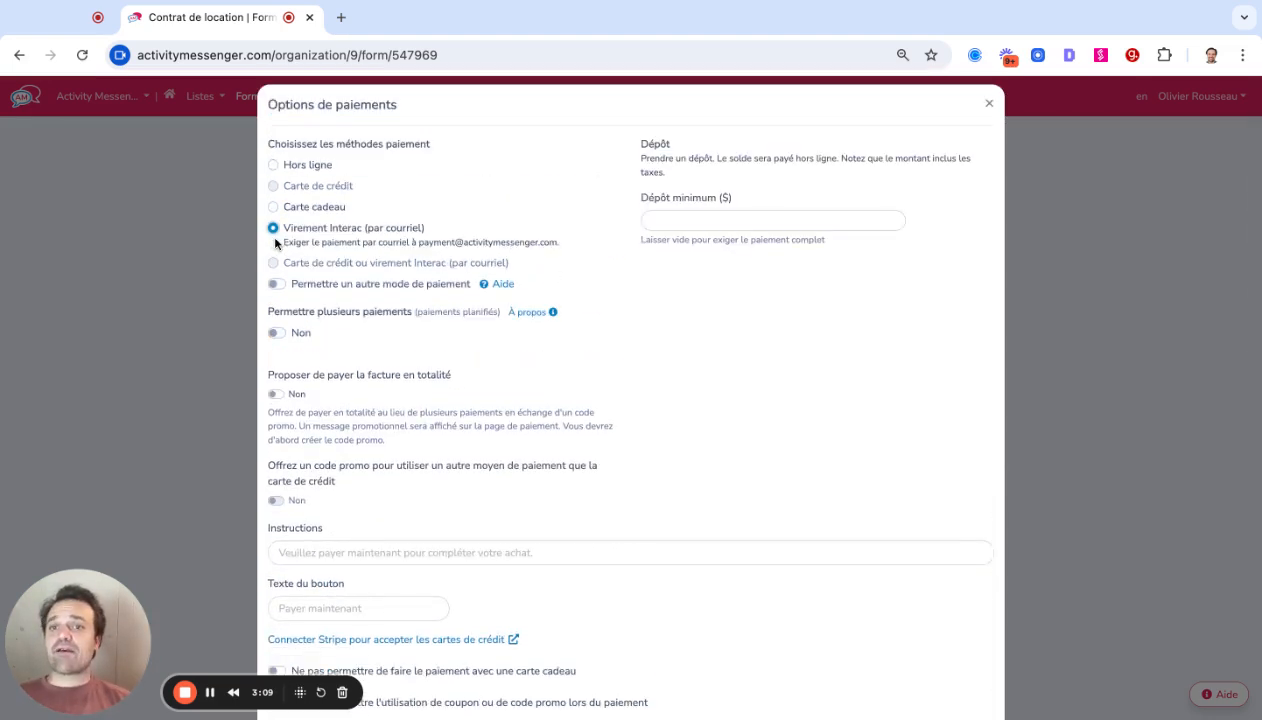
click(696, 218)
text(500)
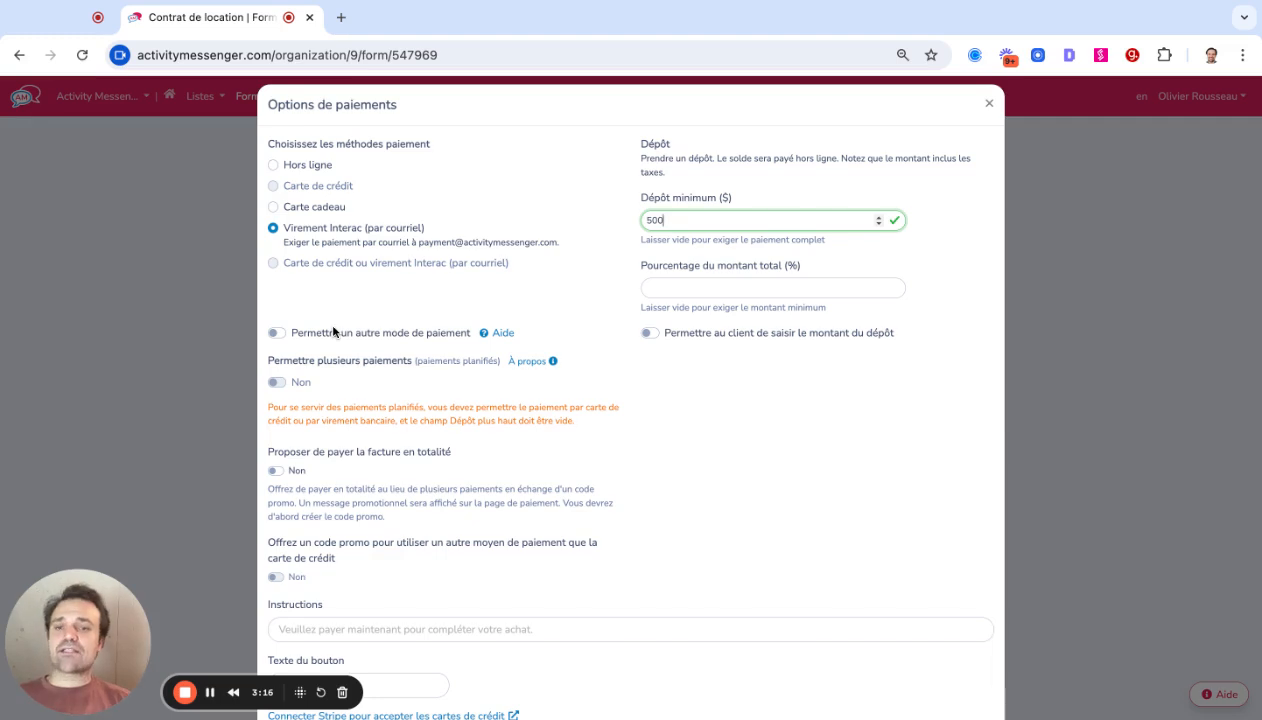
click(276, 332)
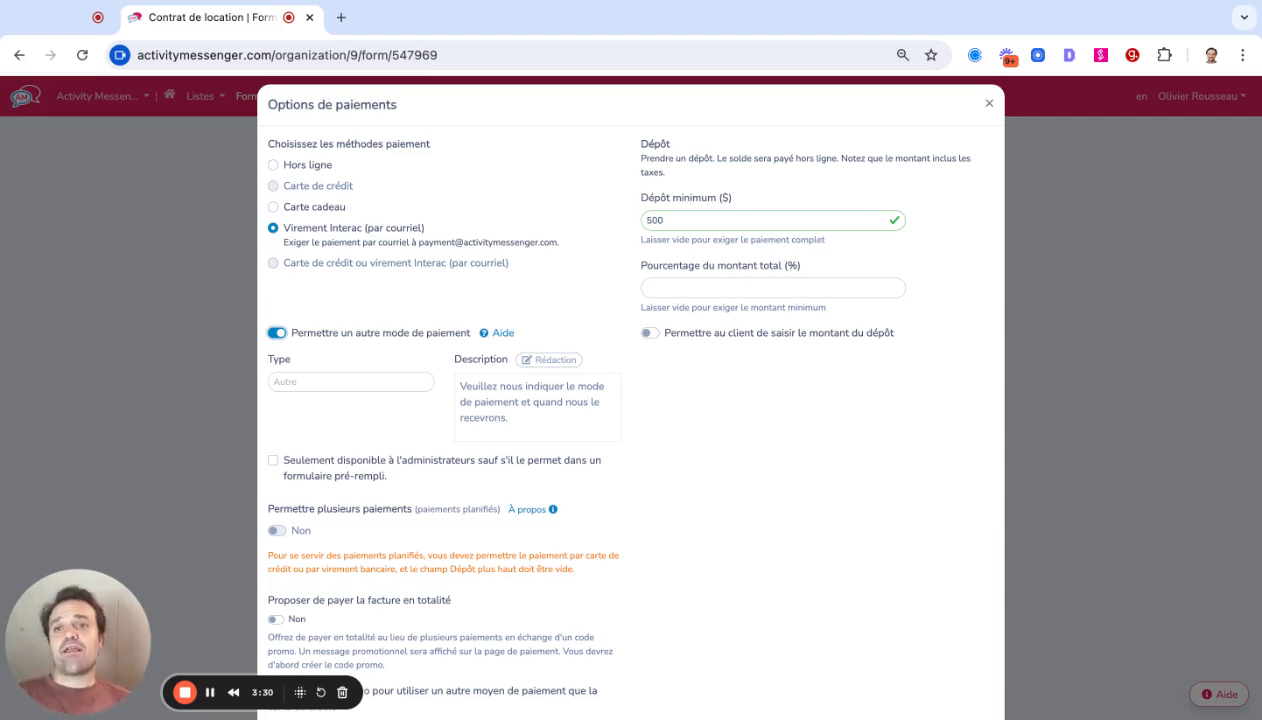
click(274, 165)
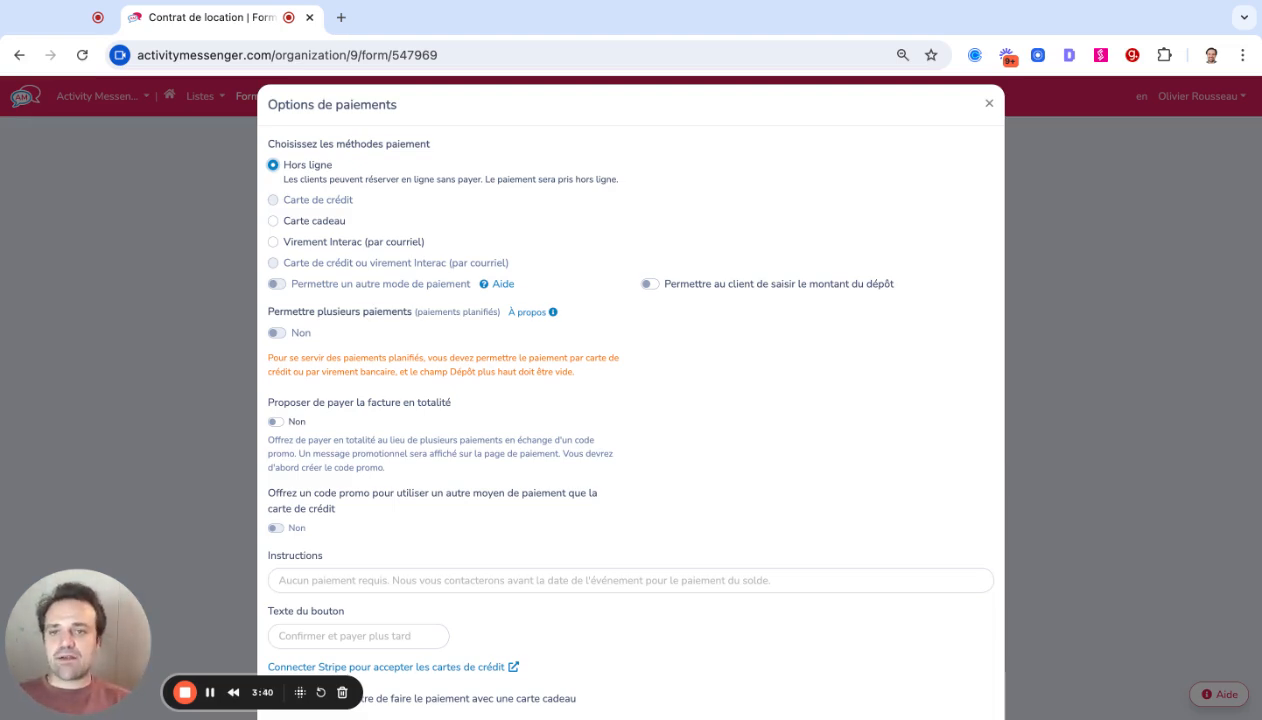
scroll(563, 441, down, 5)
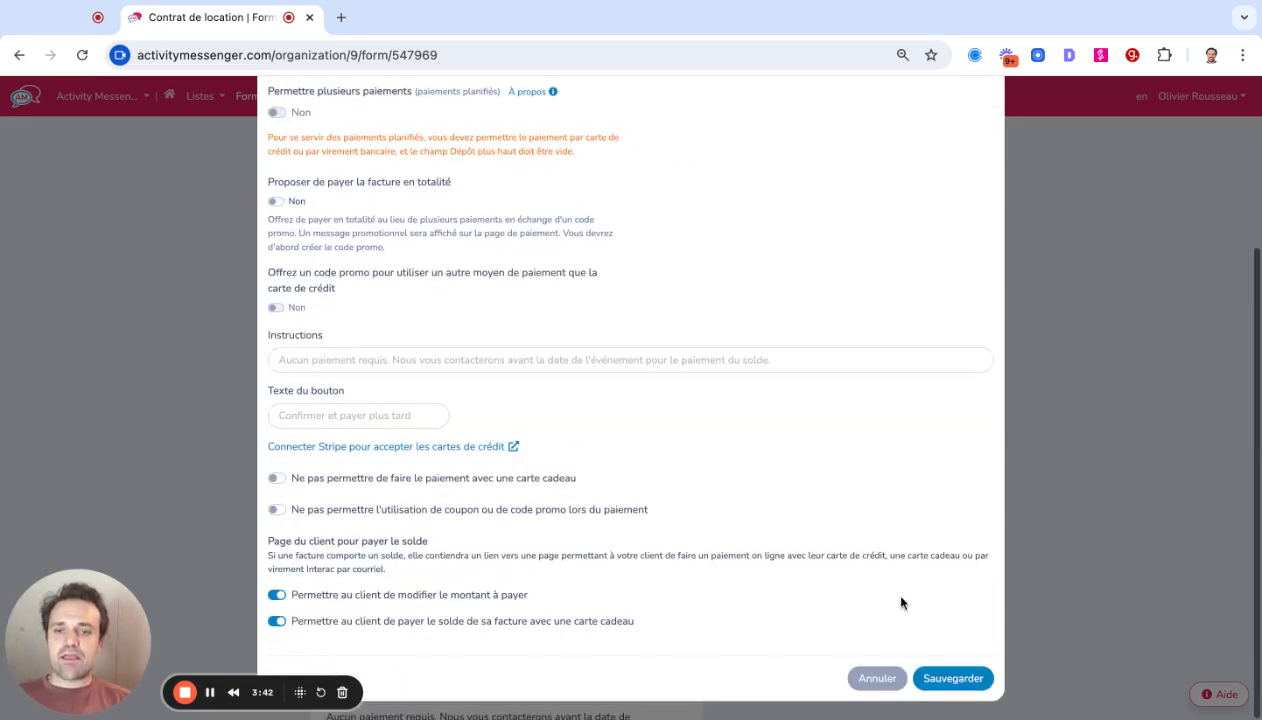
click(880, 679)
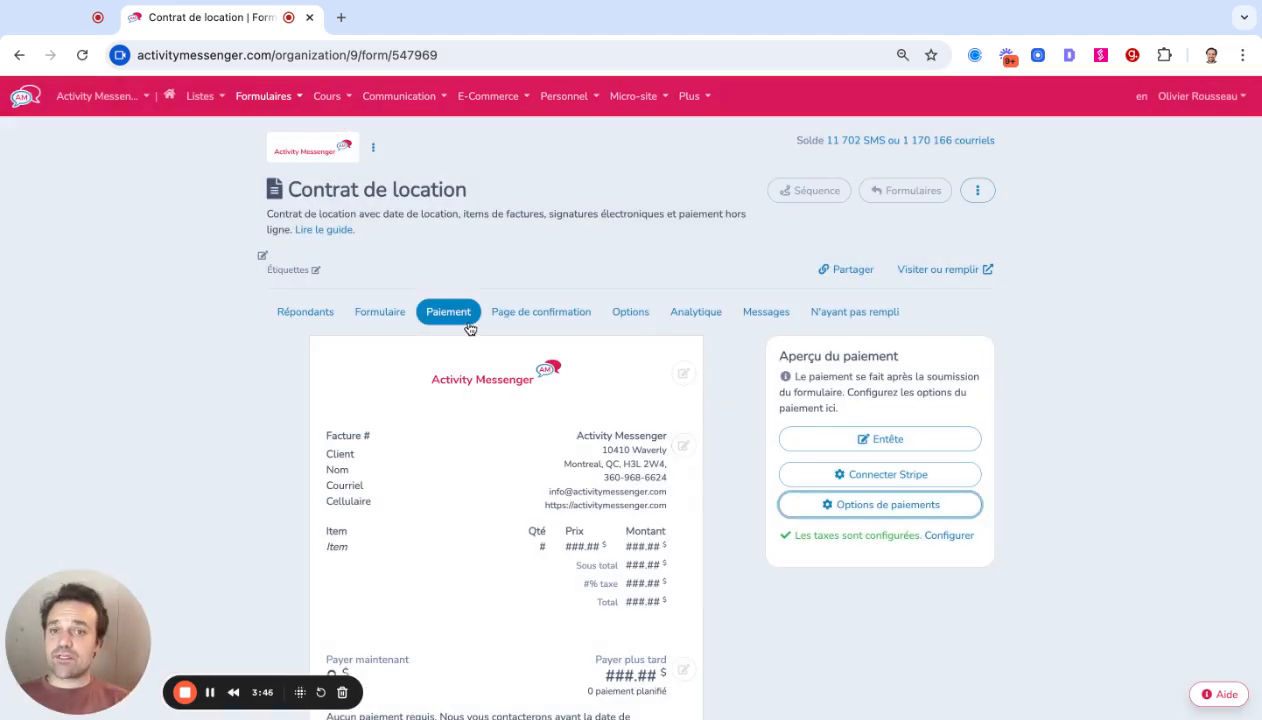
Review the confirmation page preview with its thank-you message and invoice layout.
click(520, 310)
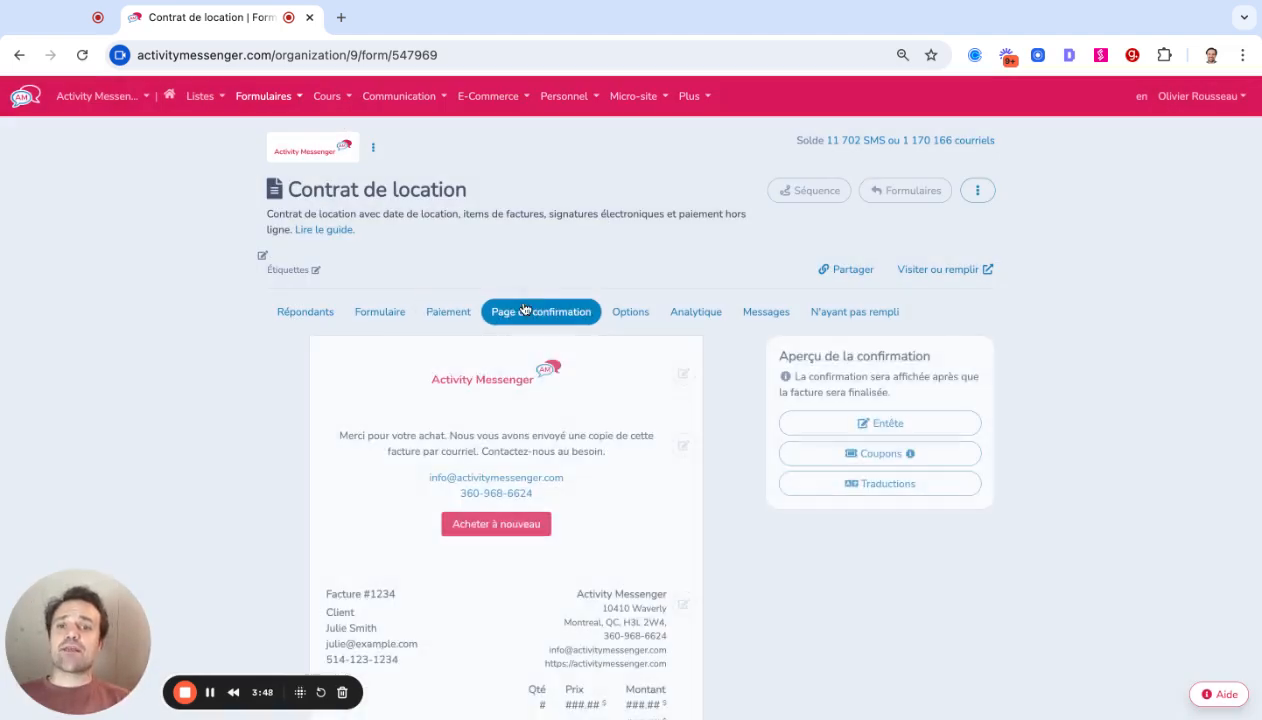
scroll(497, 391, down, 1)
scroll(497, 391, down, 2)
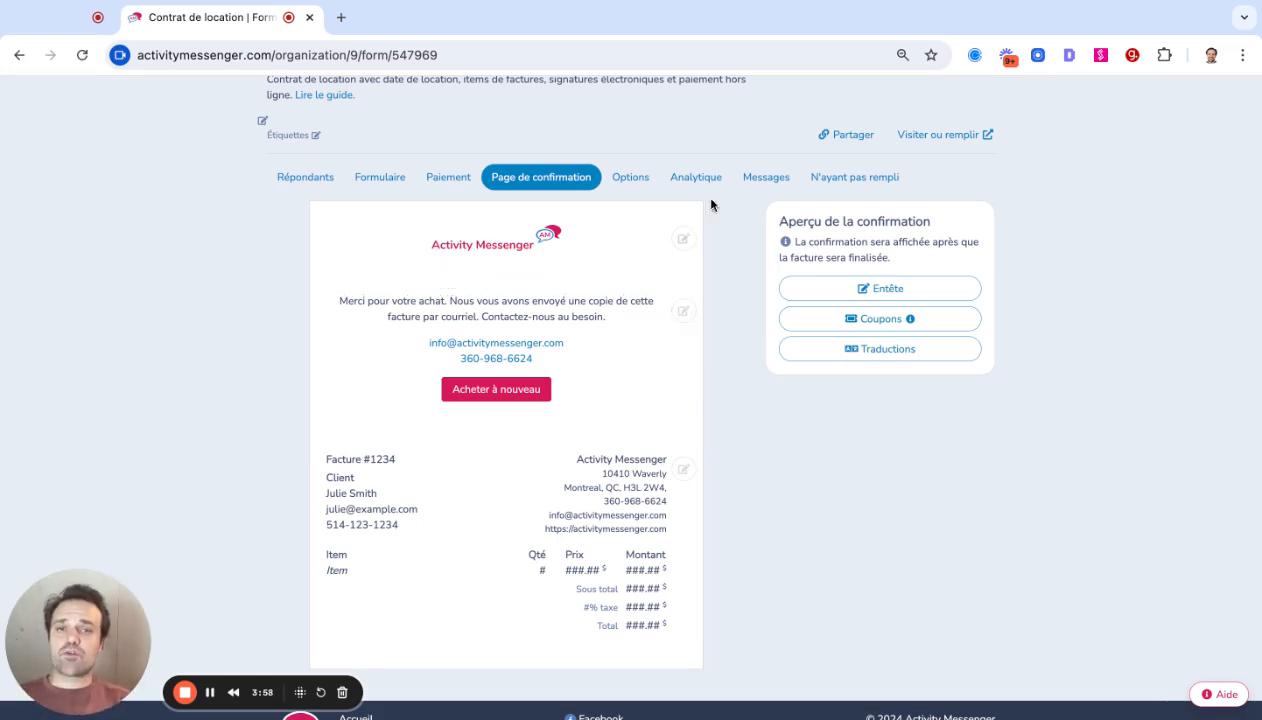
In the form's options, add the Info user as recipient of the administrator message for filled forms, and save.
click(634, 174)
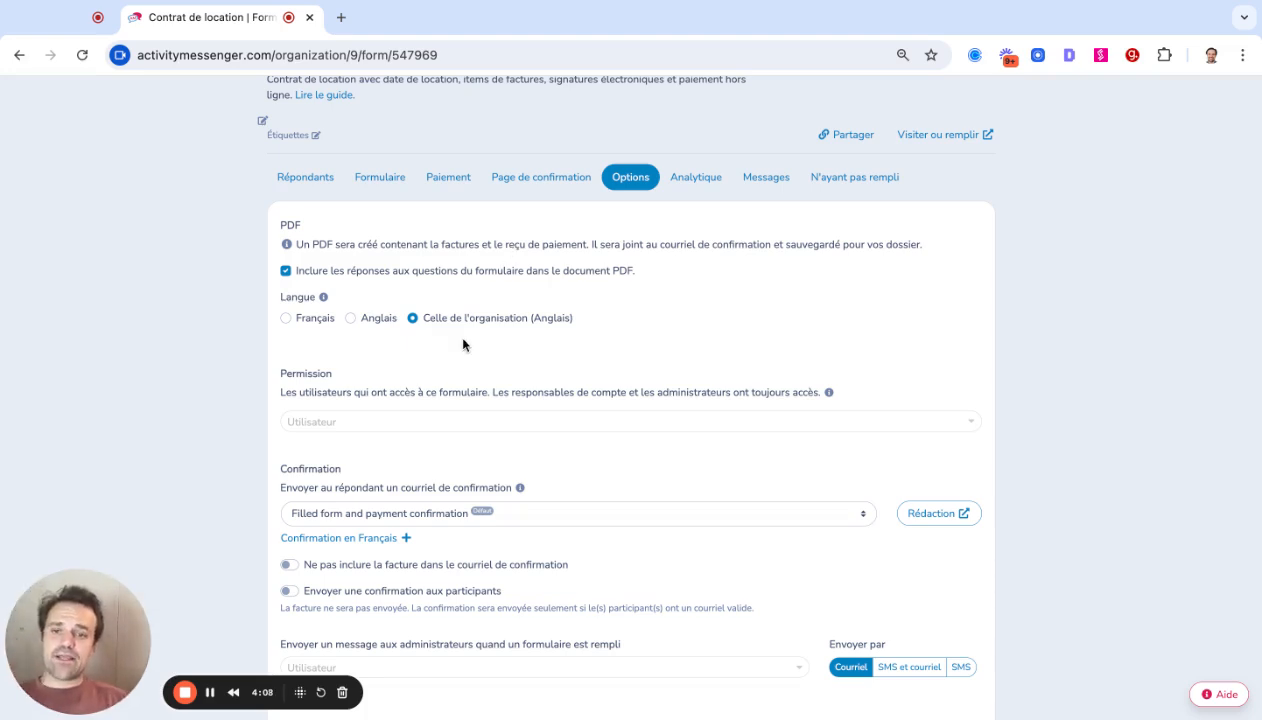
scroll(456, 332, down, 3)
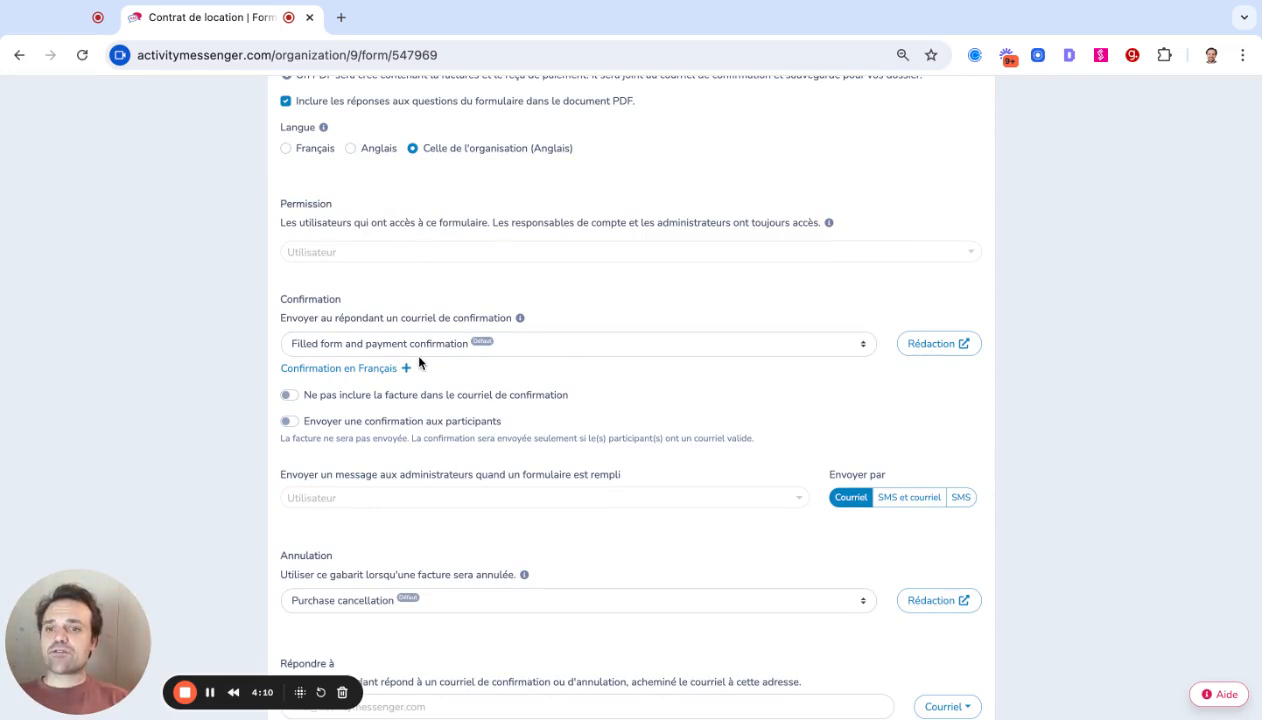
scroll(404, 400, down, 3)
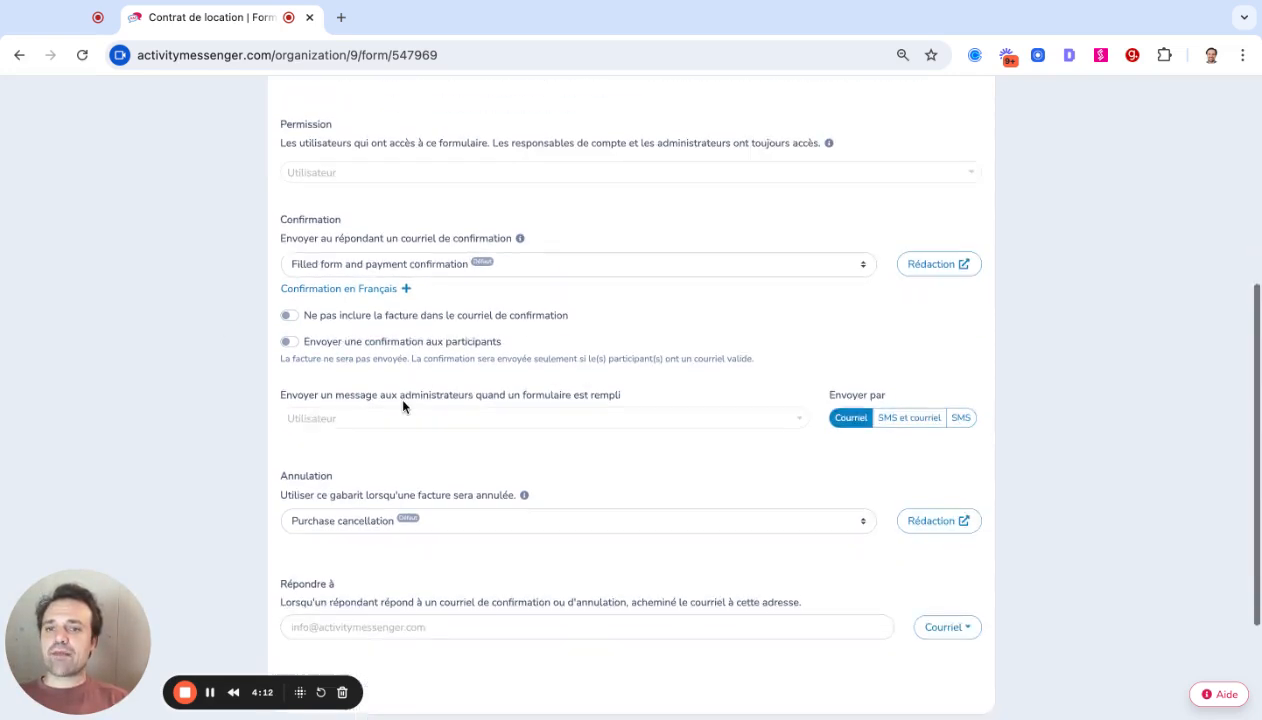
click(315, 304)
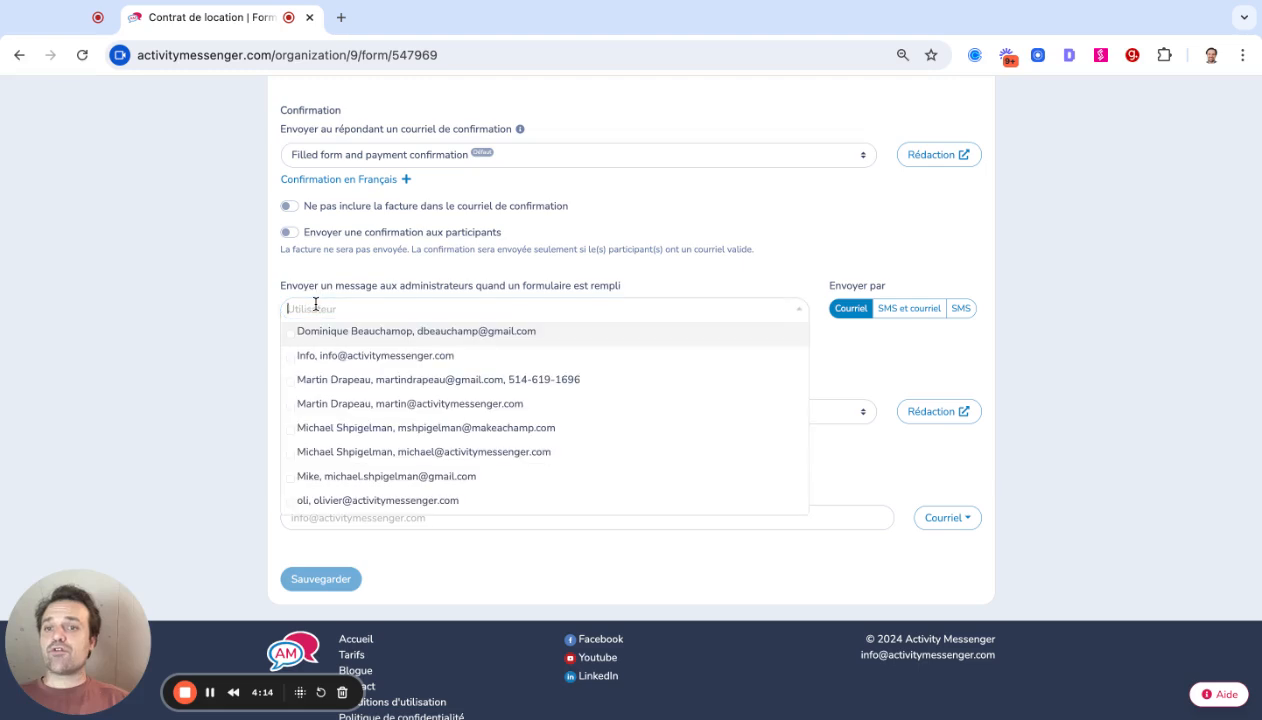
click(317, 354)
click(209, 328)
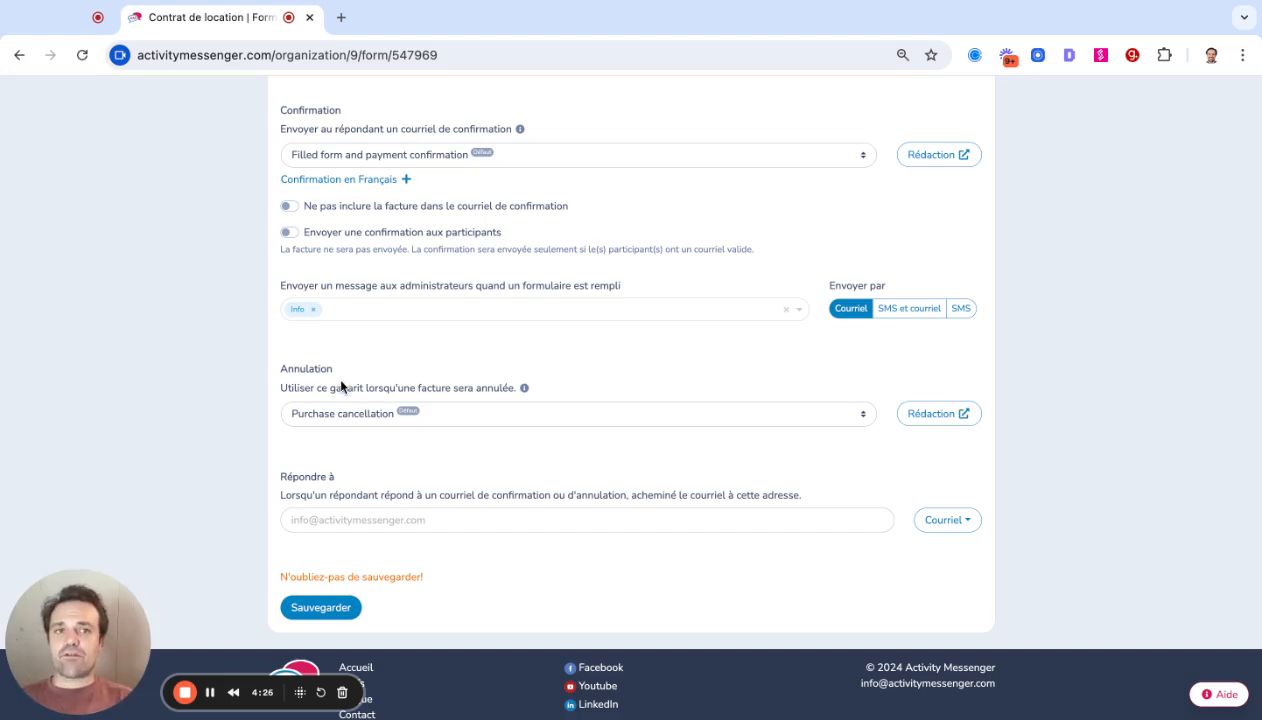
scroll(318, 456, up, 1)
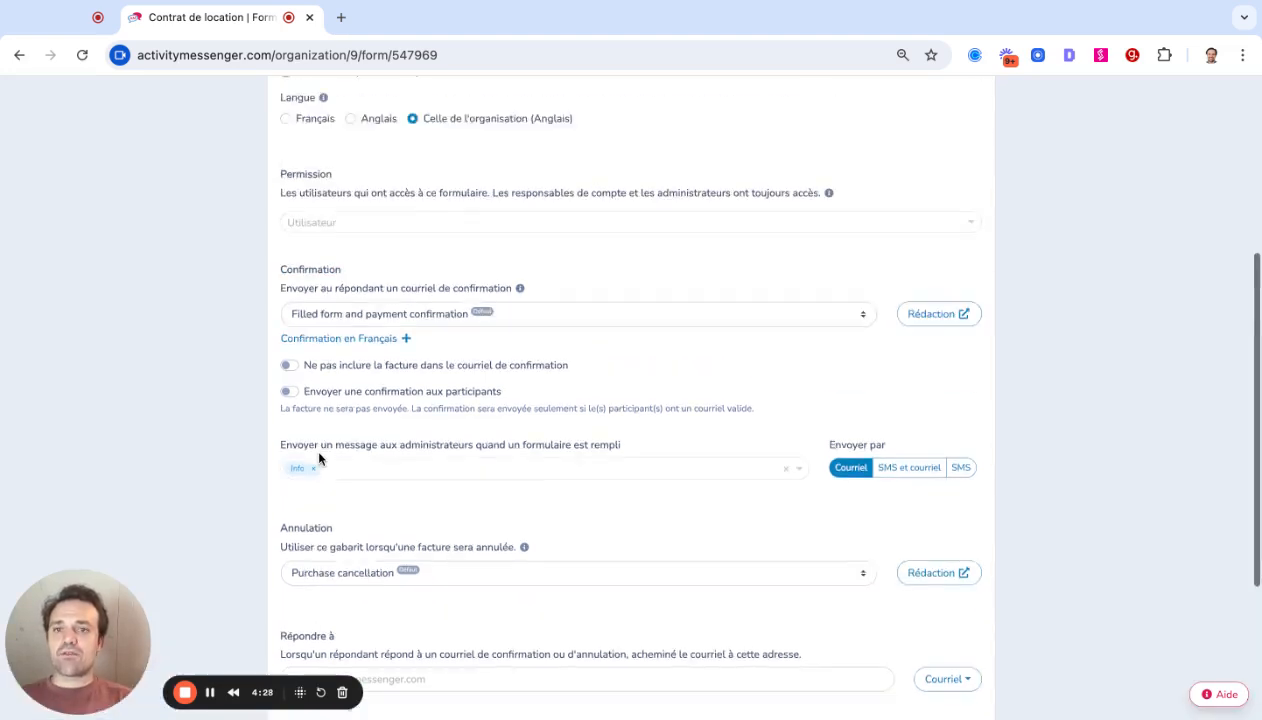
scroll(318, 456, up, 2)
scroll(351, 443, down, 4)
scroll(363, 525, up, 1)
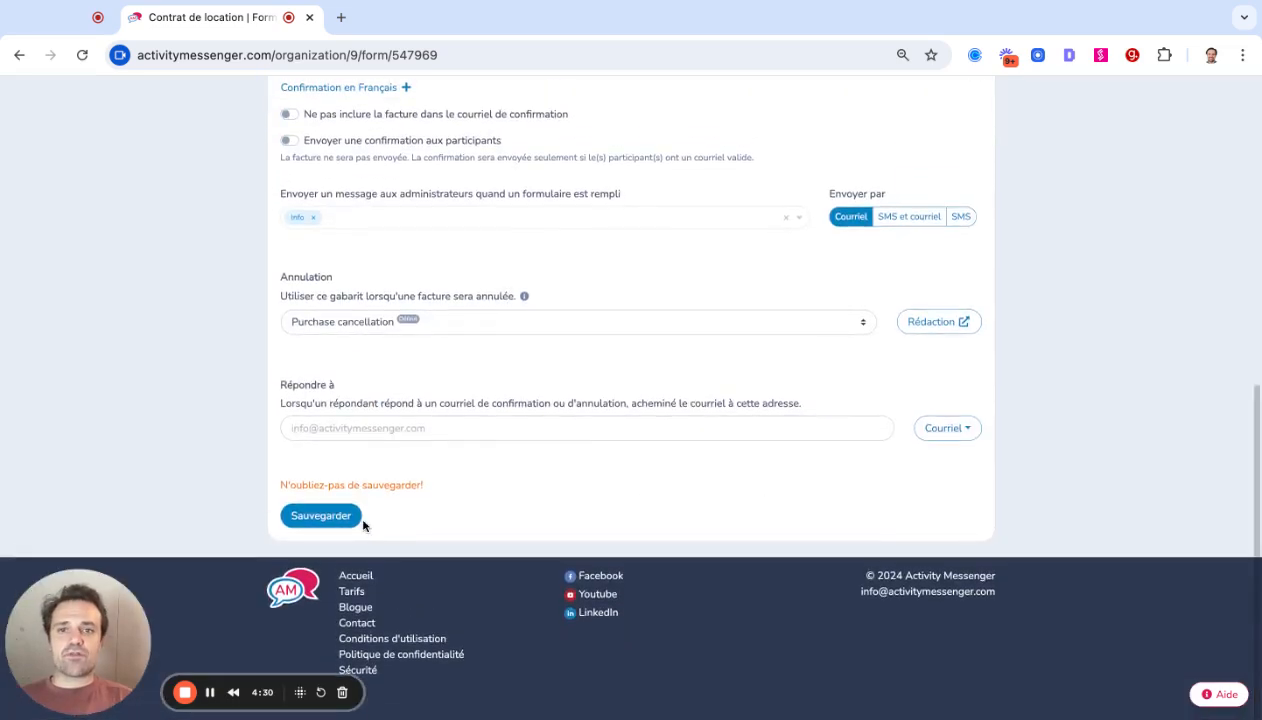
click(361, 521)
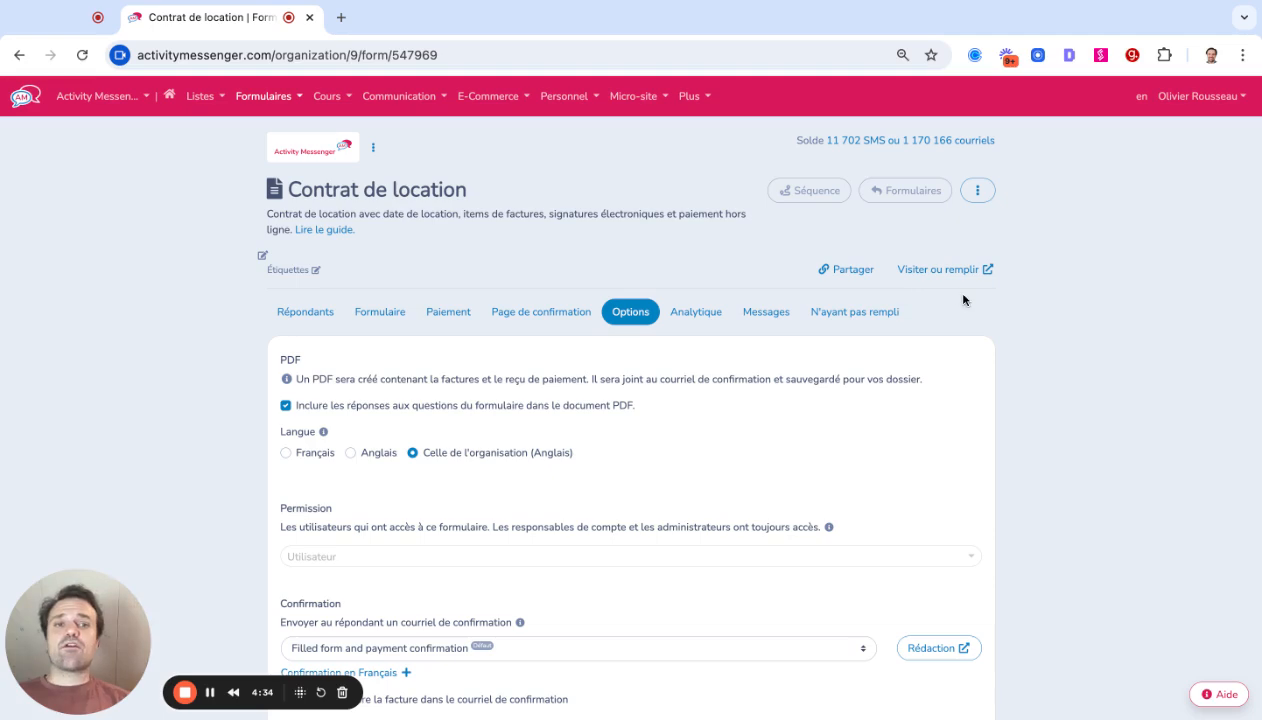
Review the form's sharing options, including the link, social networks, website embedding and QR code, and close them.
click(853, 270)
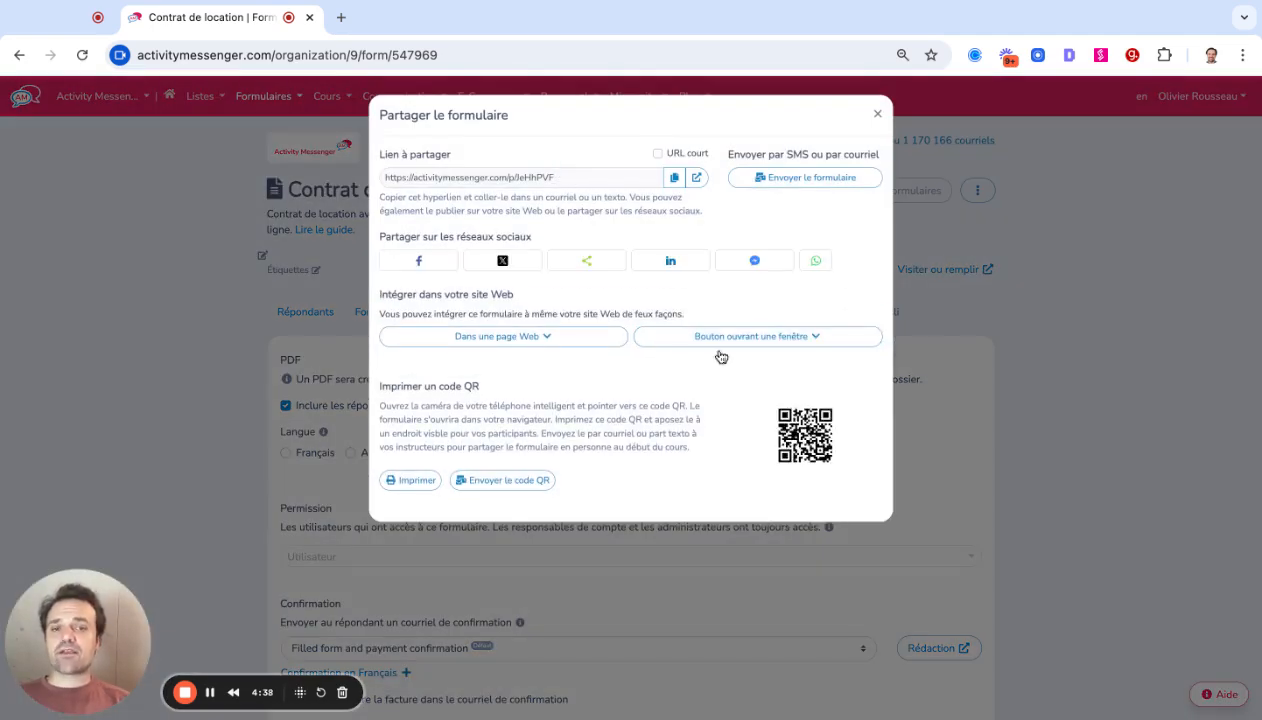
click(480, 343)
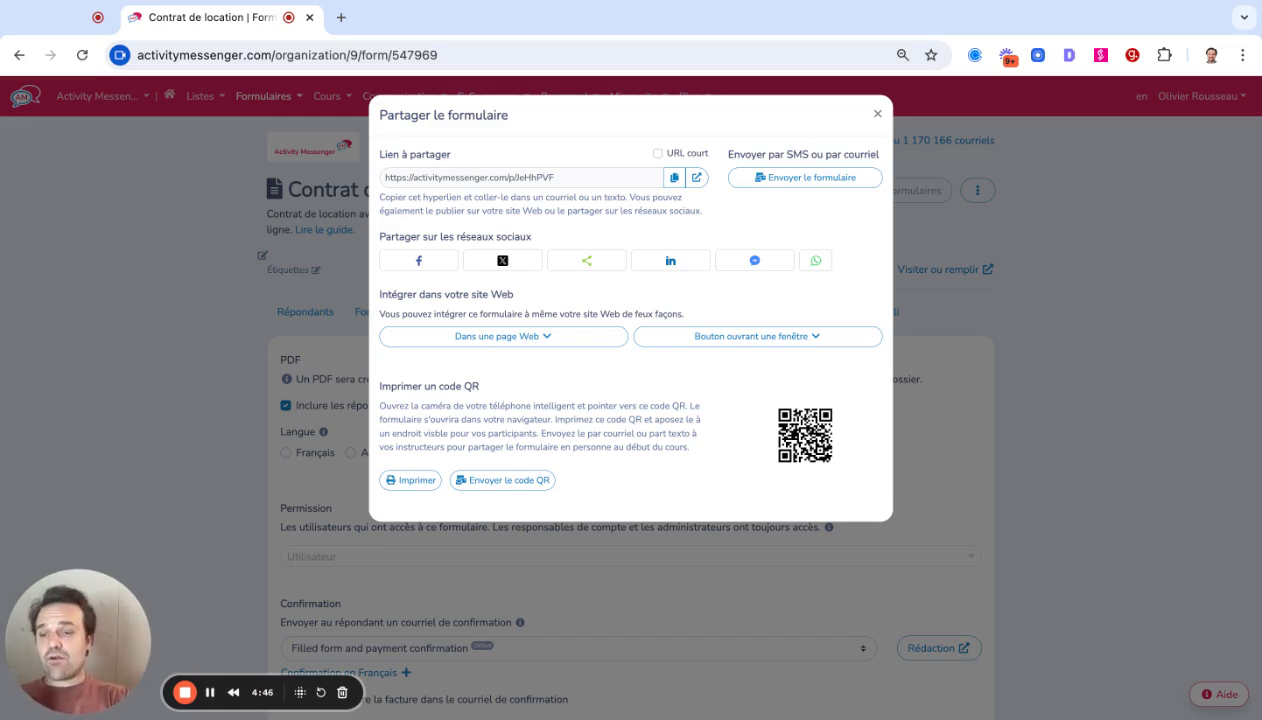
click(877, 114)
Open the live rental contract form for filling and set the rental date to 2024-08-24.
click(917, 271)
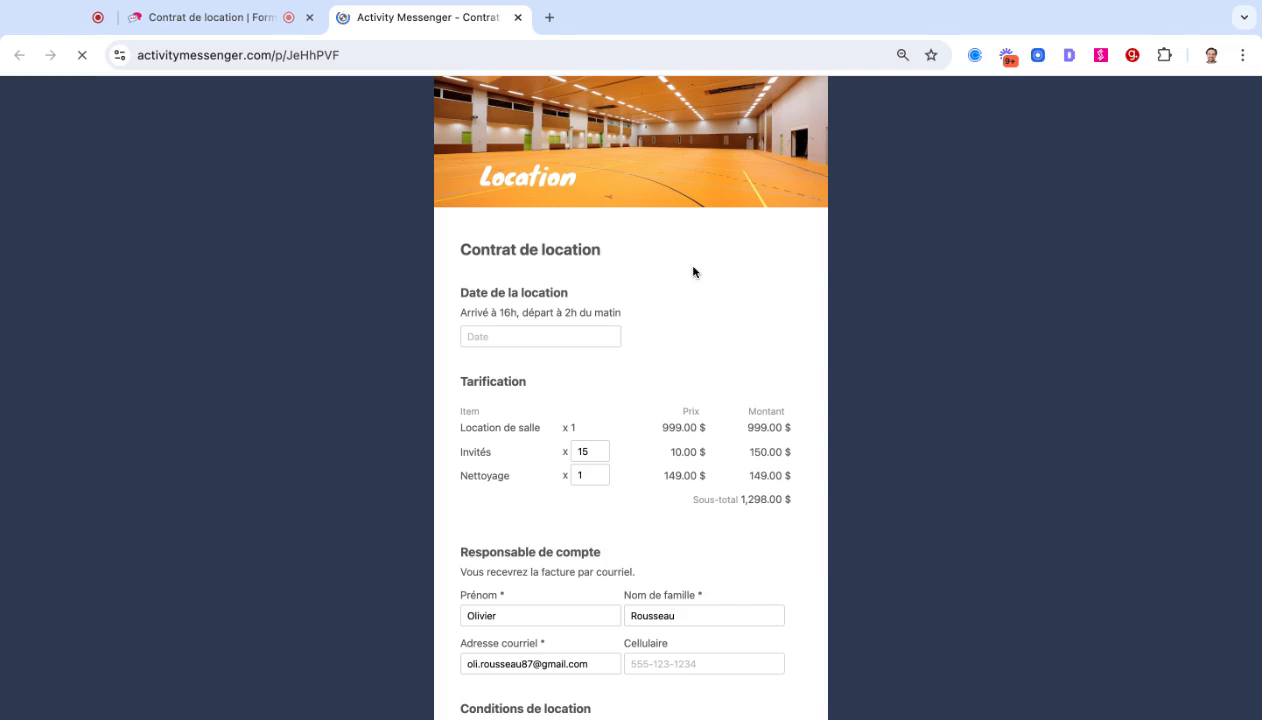
click(538, 336)
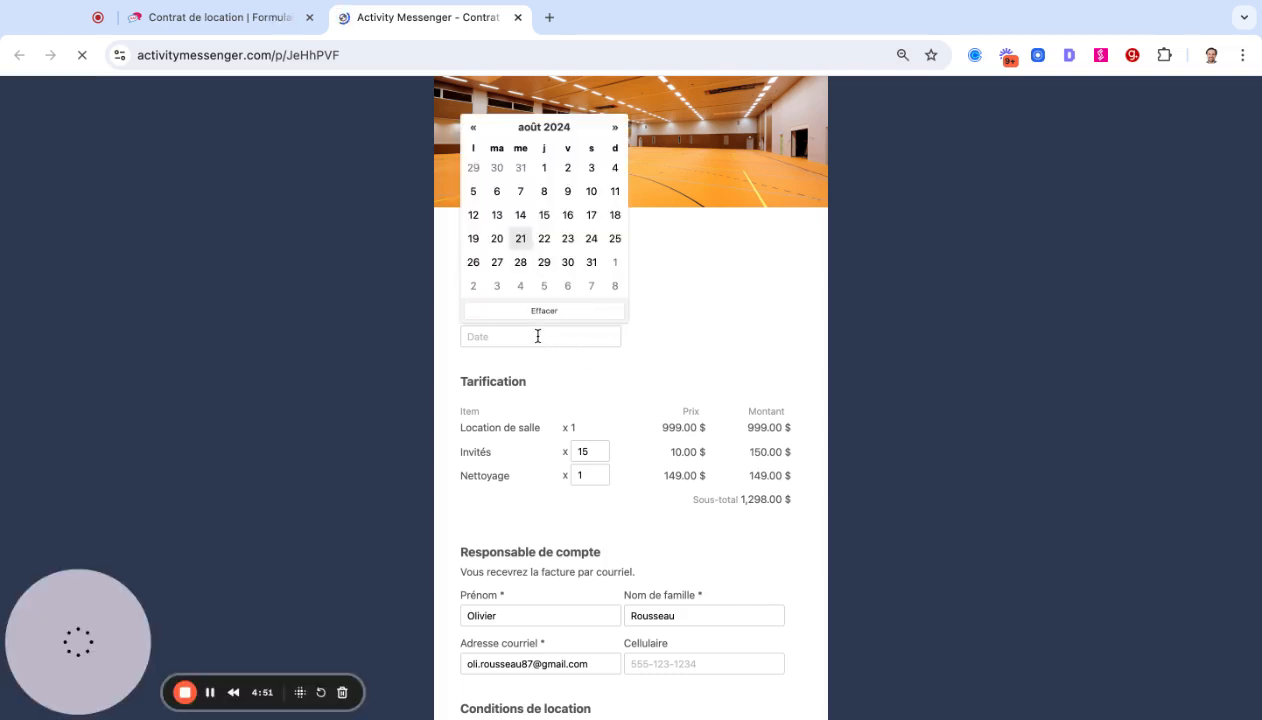
click(589, 247)
Set the Invités quantity to 20 in the form's Tarification section.
scroll(515, 410, down, 1)
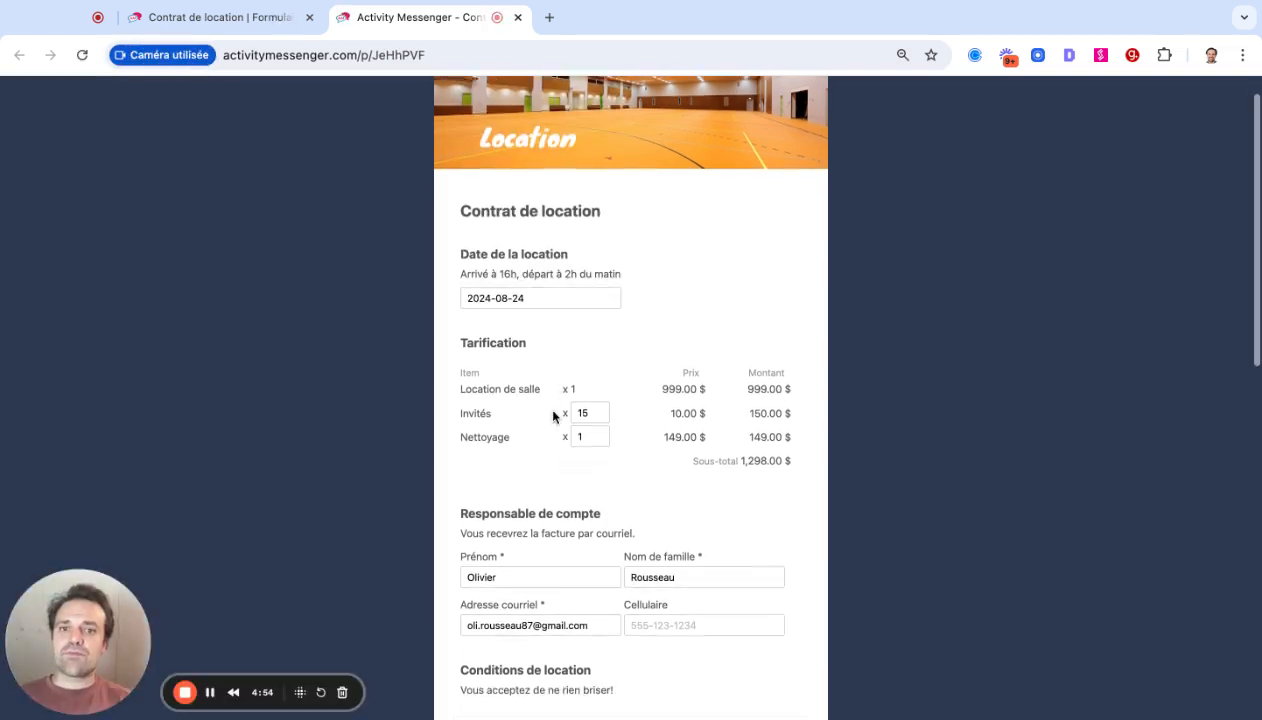
click(599, 391)
click(599, 391)
click(599, 391)
click(600, 396)
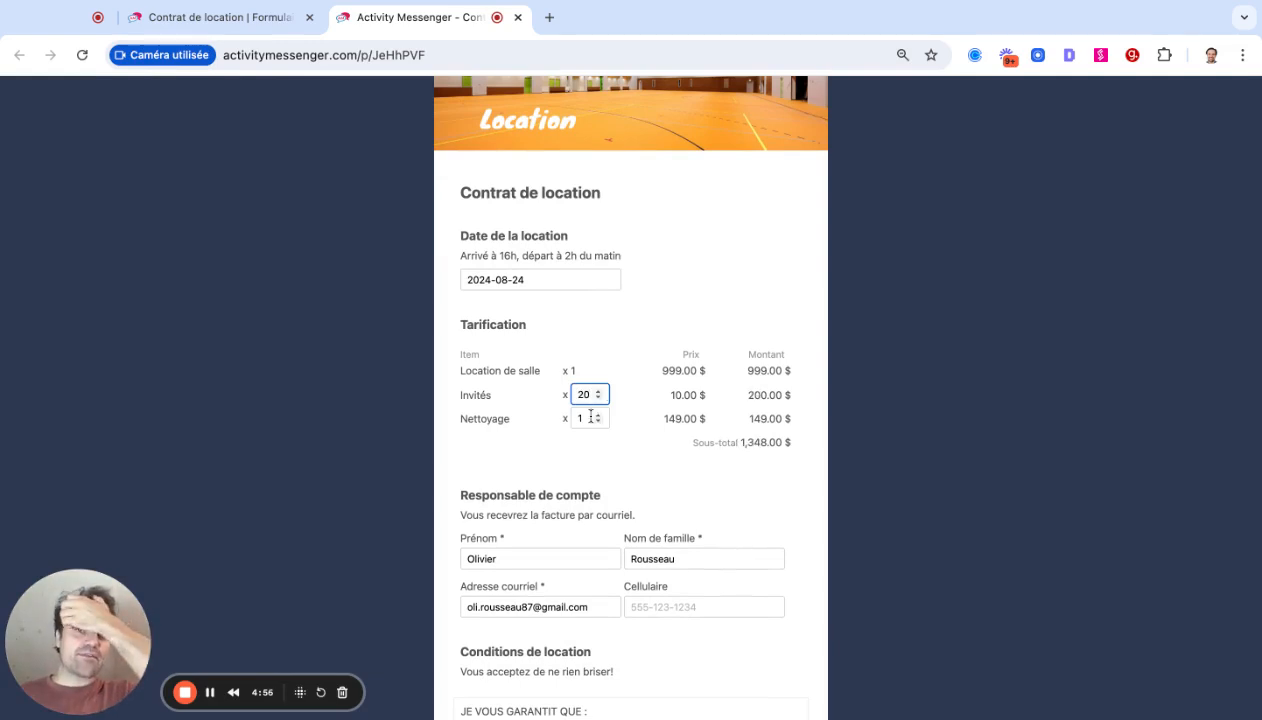
Allow submission without filling the required fields in the administrator options, and continue to the payment page.
scroll(611, 435, down, 2)
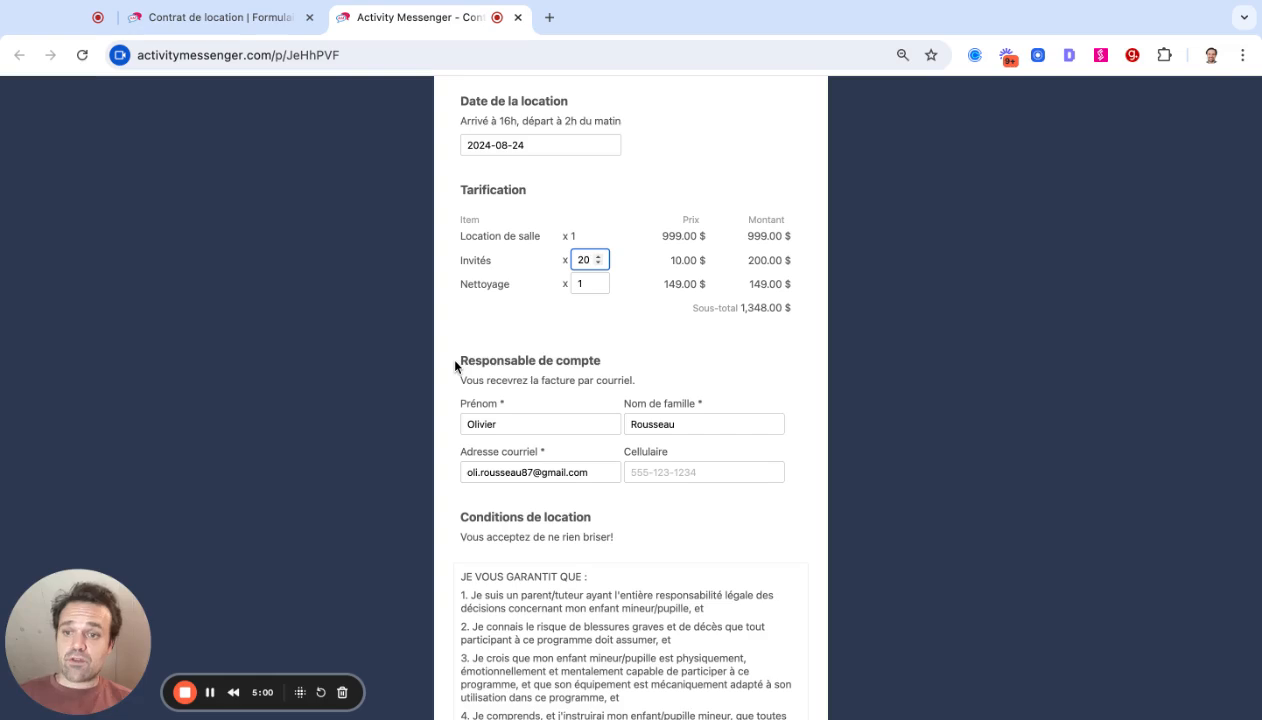
scroll(480, 395, down, 5)
scroll(506, 380, down, 10)
scroll(571, 427, down, 6)
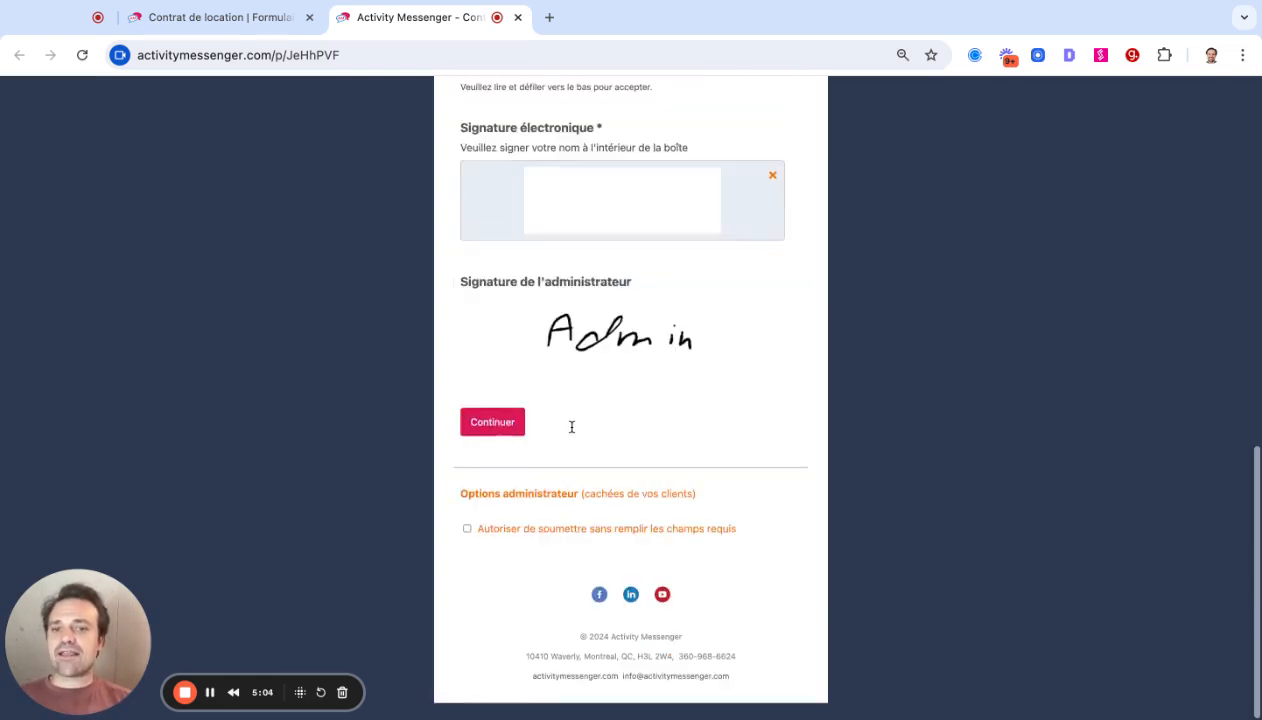
click(467, 547)
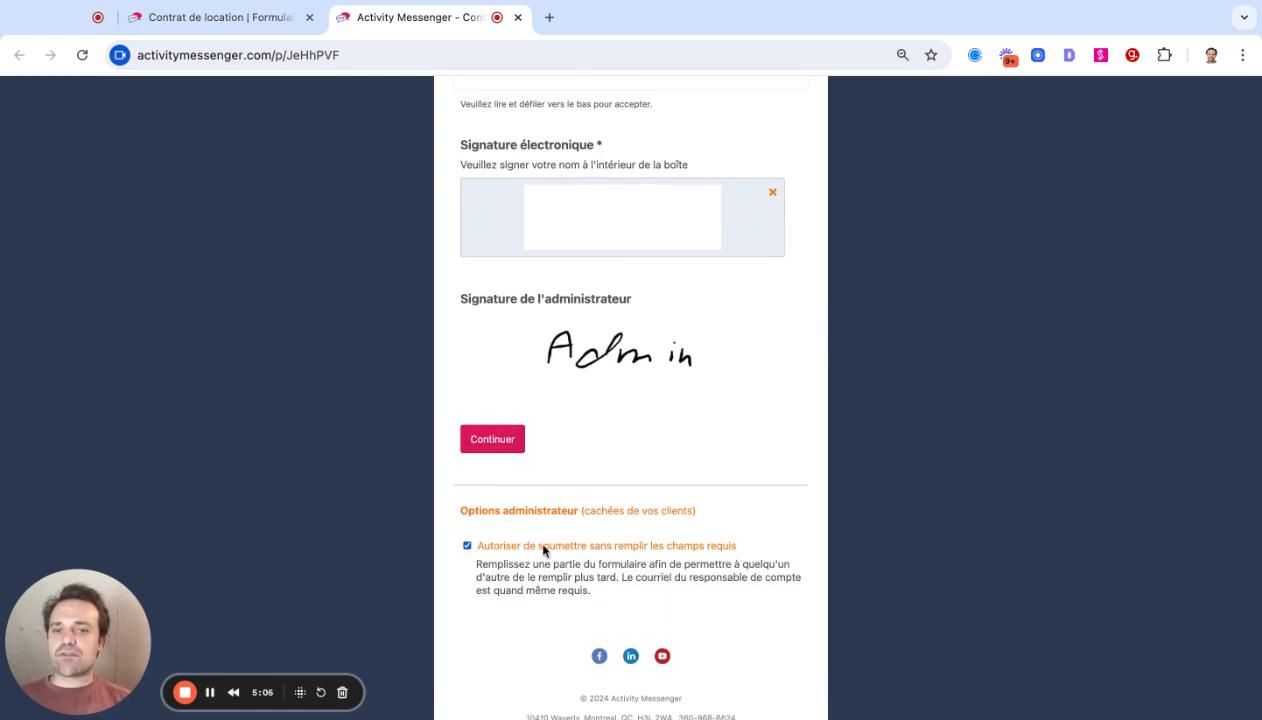
click(490, 444)
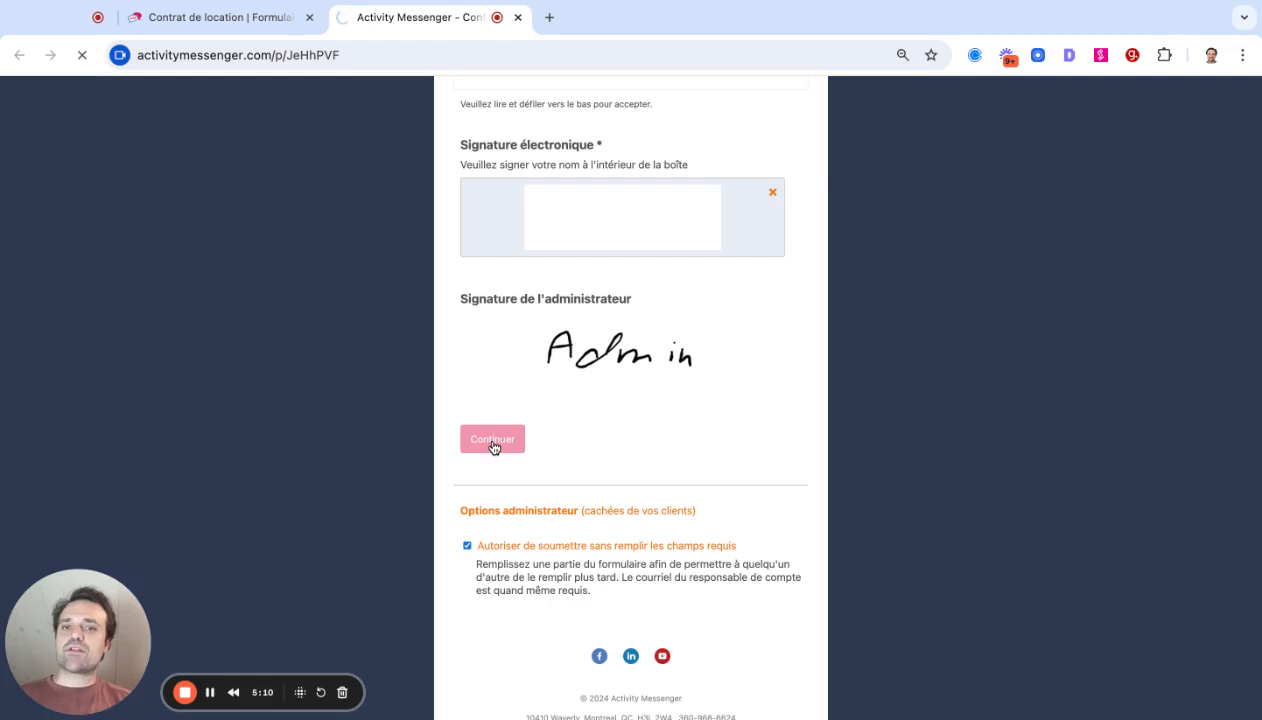
Enable the Formulaire pré-rempli option, create the message sending the pre-filled form to the client, and review its draft.
scroll(819, 288, down, 2)
scroll(645, 449, down, 3)
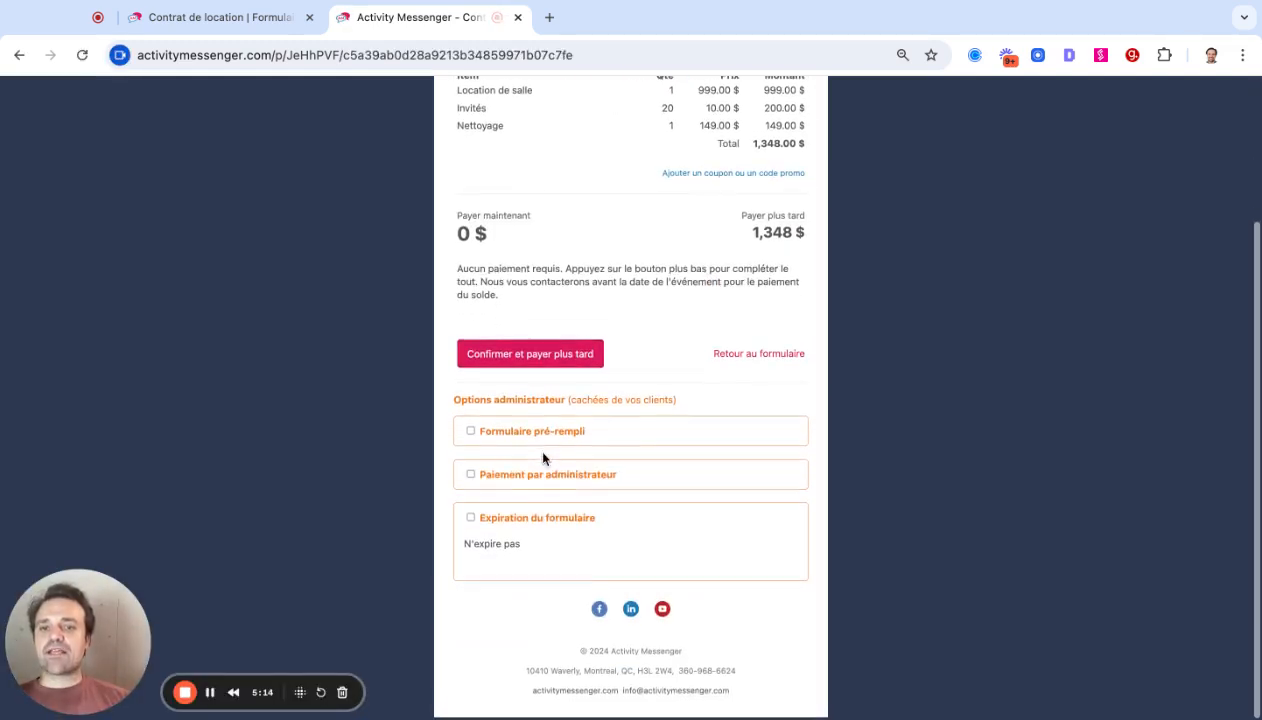
click(523, 436)
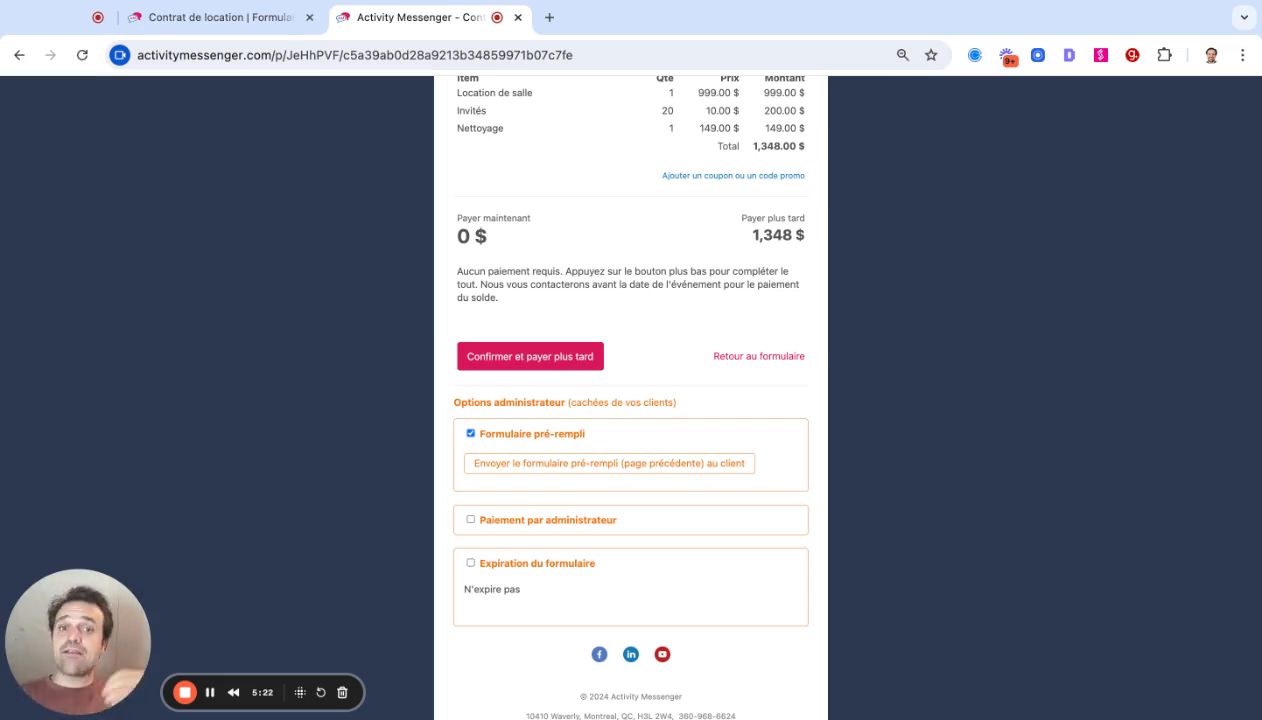
click(609, 464)
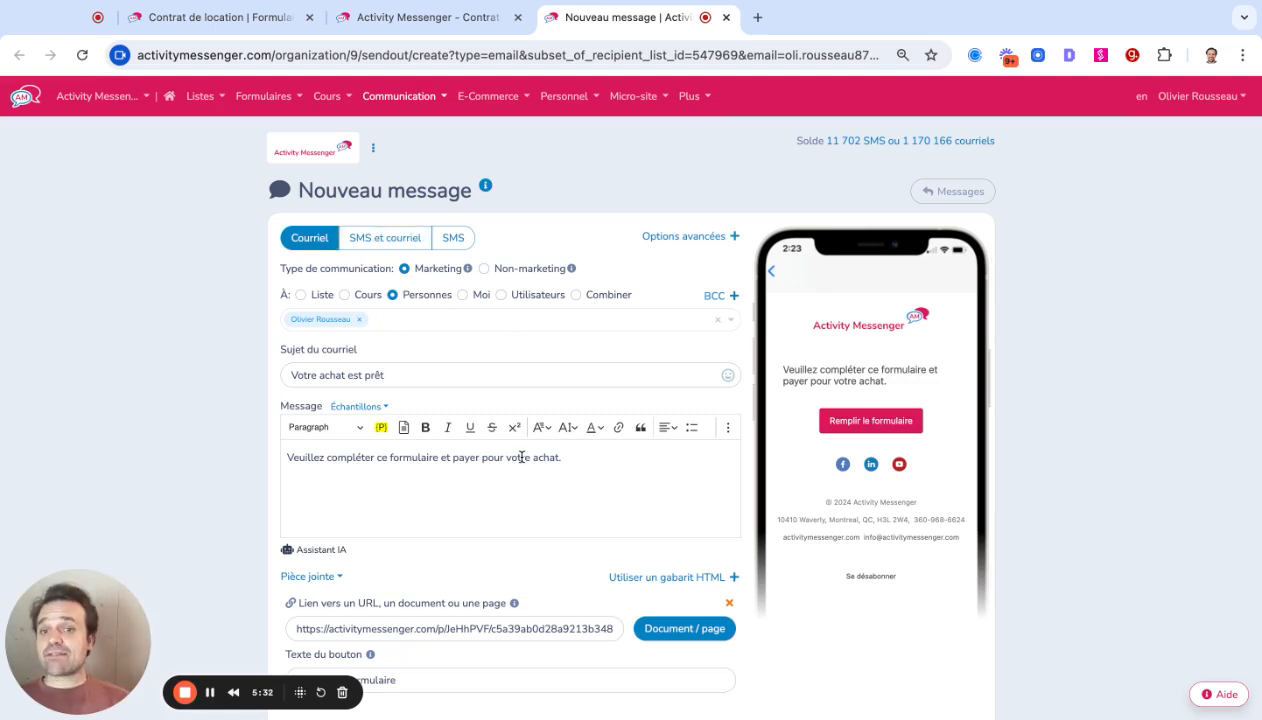
scroll(521, 457, down, 3)
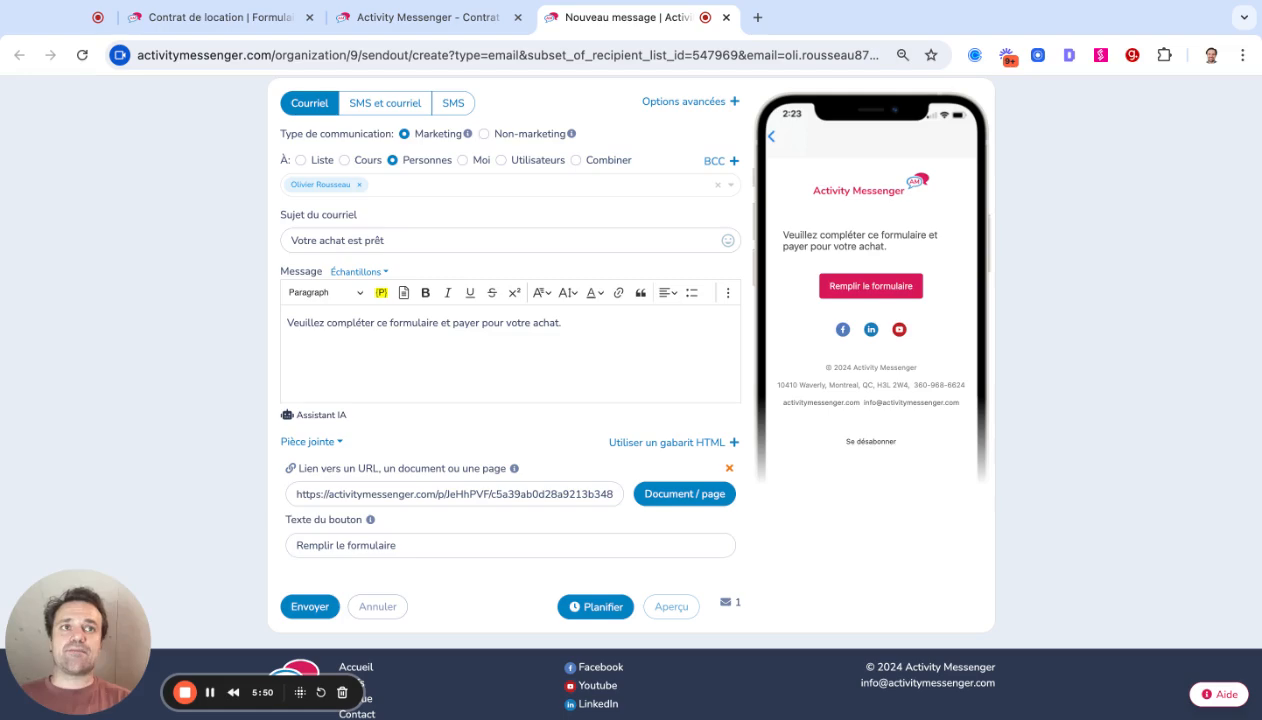
scroll(530, 455, up, 3)
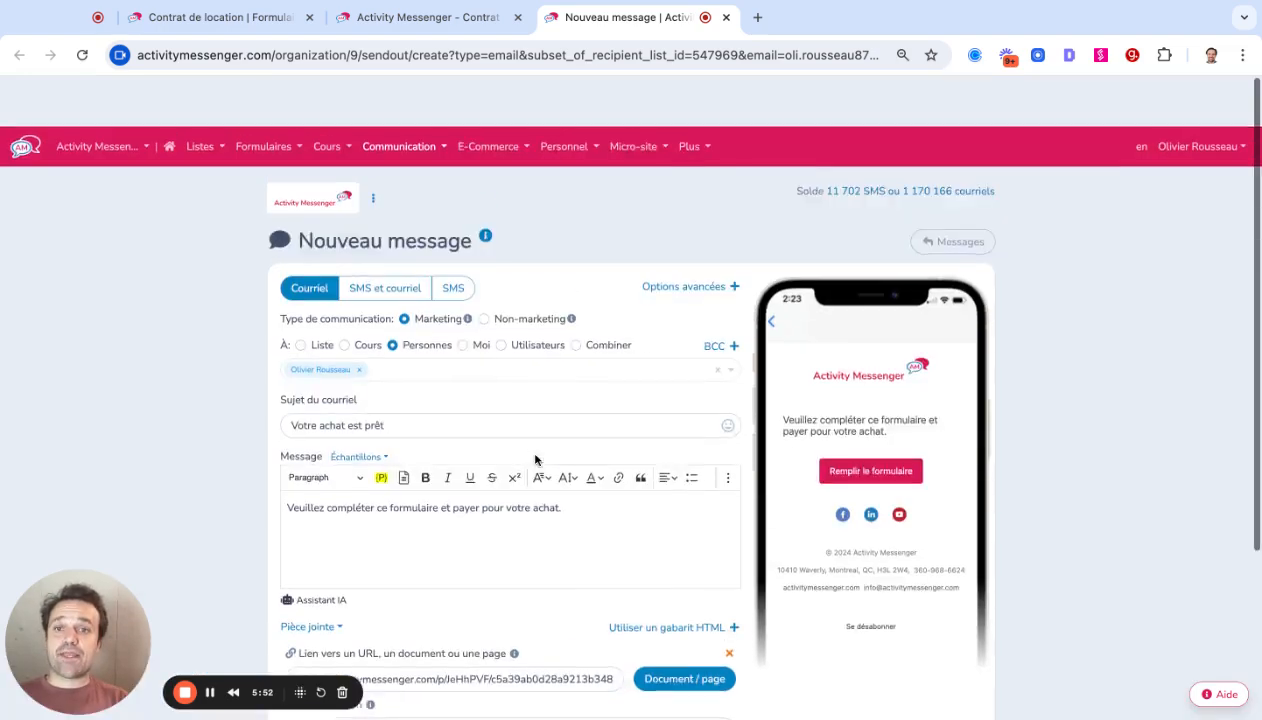
Show the available E-Commerce pages.
click(473, 97)
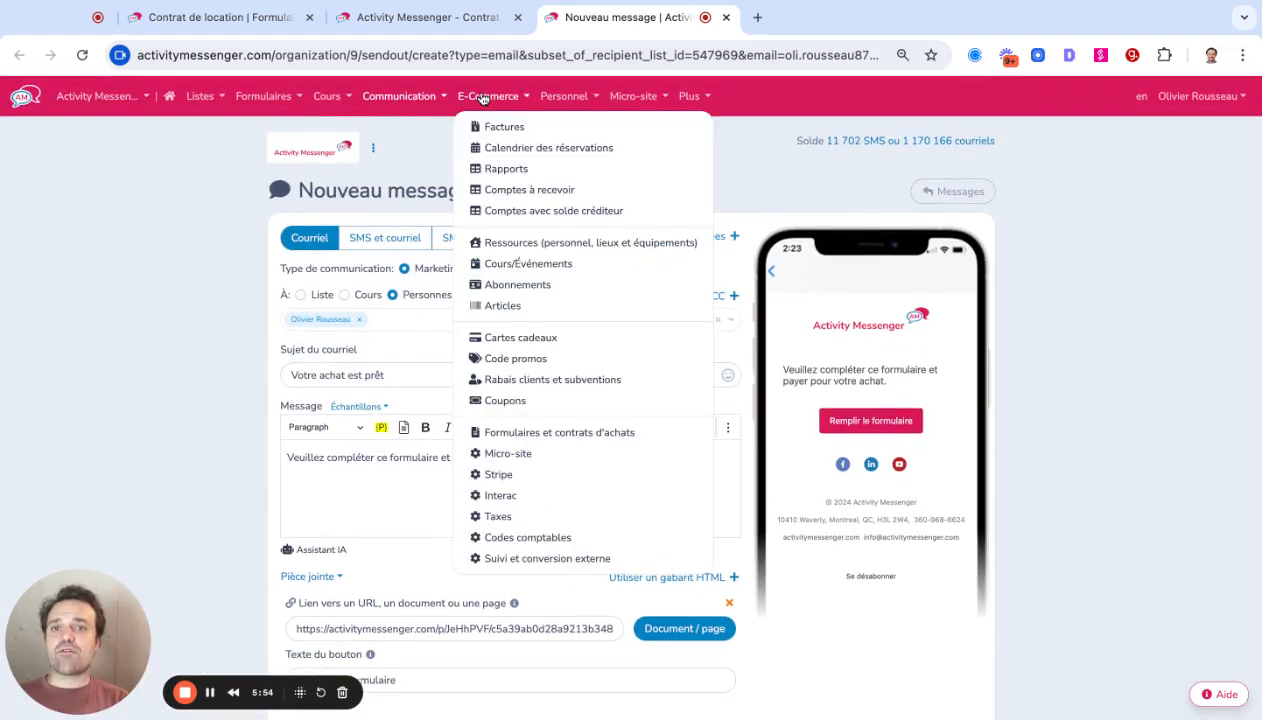